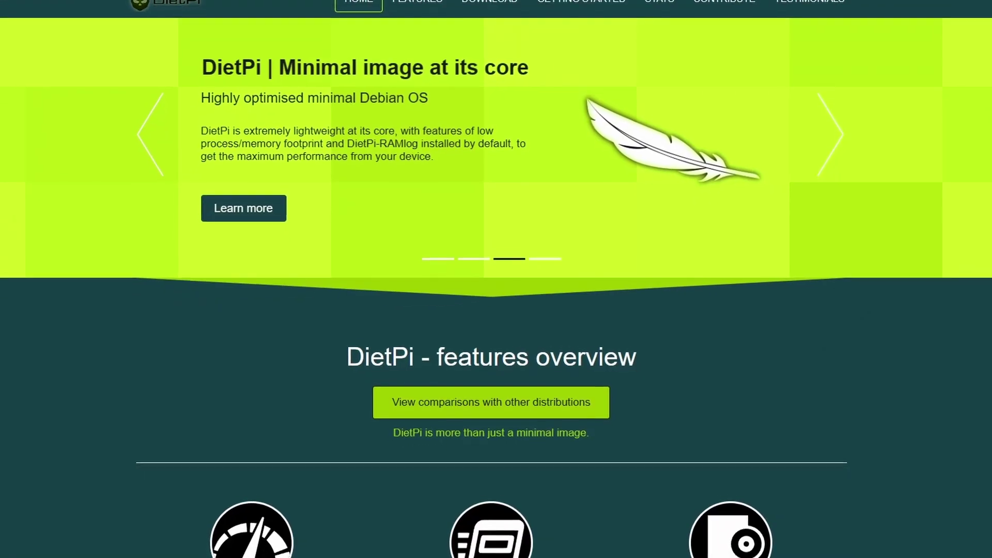
Scroll down through the DietPi features overview on the DietPi website
scroll(497, 279, down, 3)
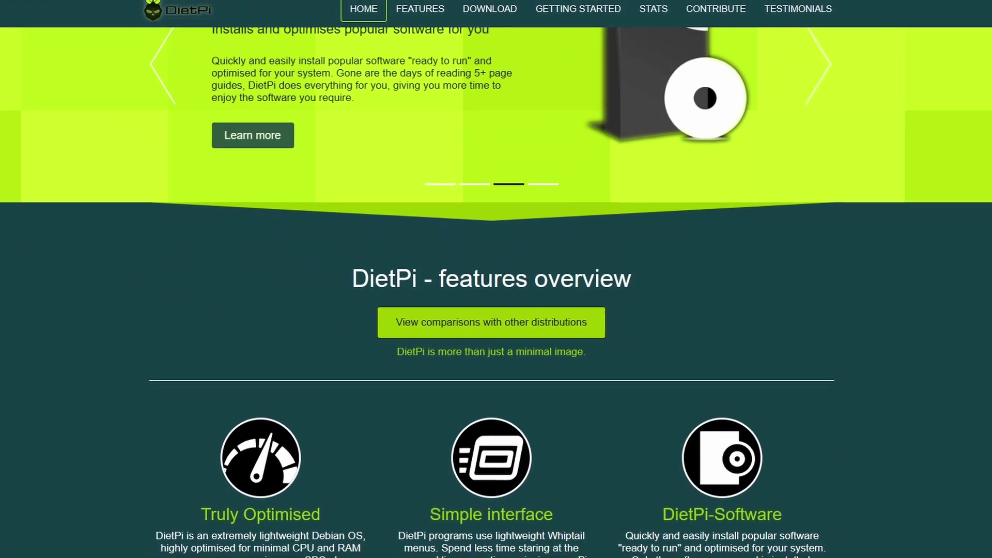
scroll(496, 280, down, 4)
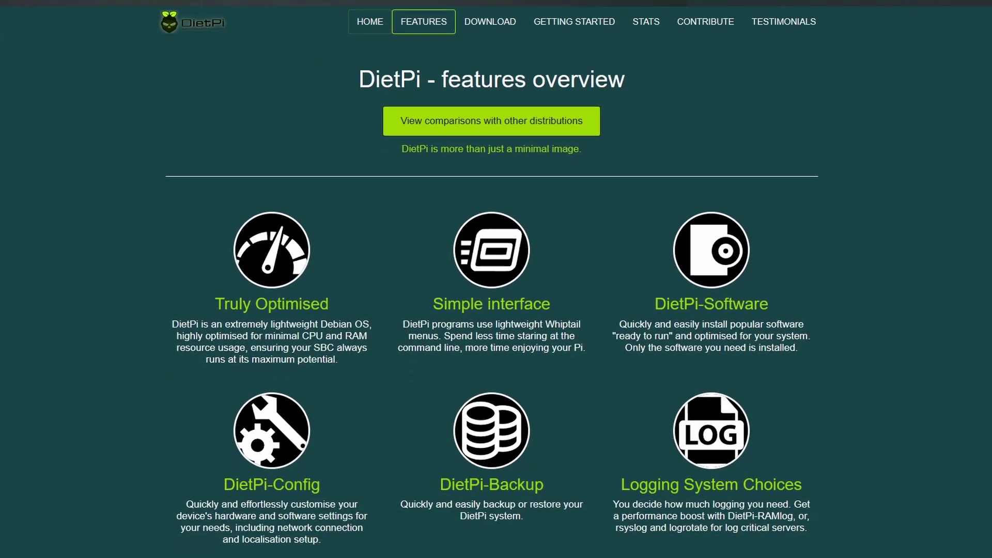
scroll(496, 279, down, 3)
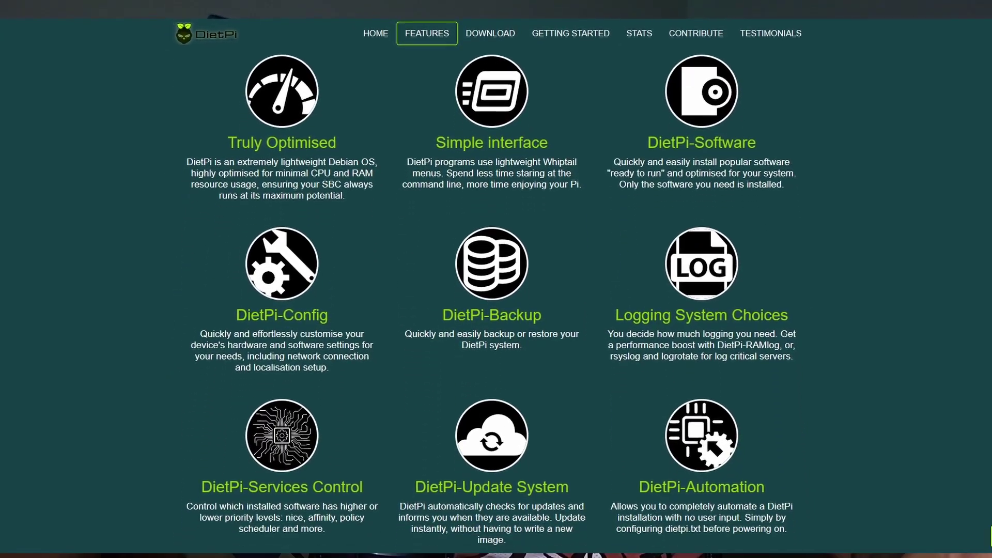
scroll(989, 123, down, 4)
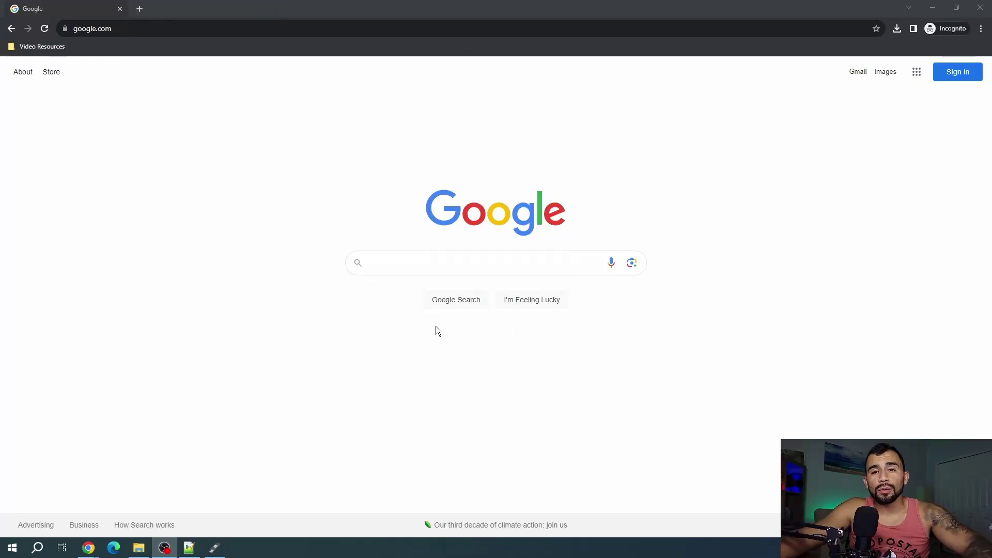
Search Google for 'diet pi', fix the typo, and open the DietPi homepage
click(465, 266)
text(diet pu)
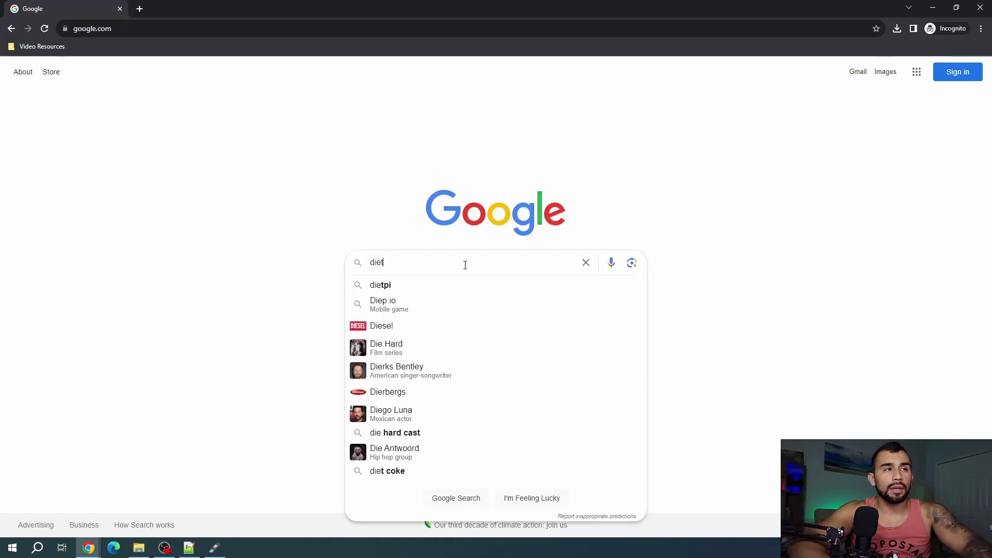
key(Return)
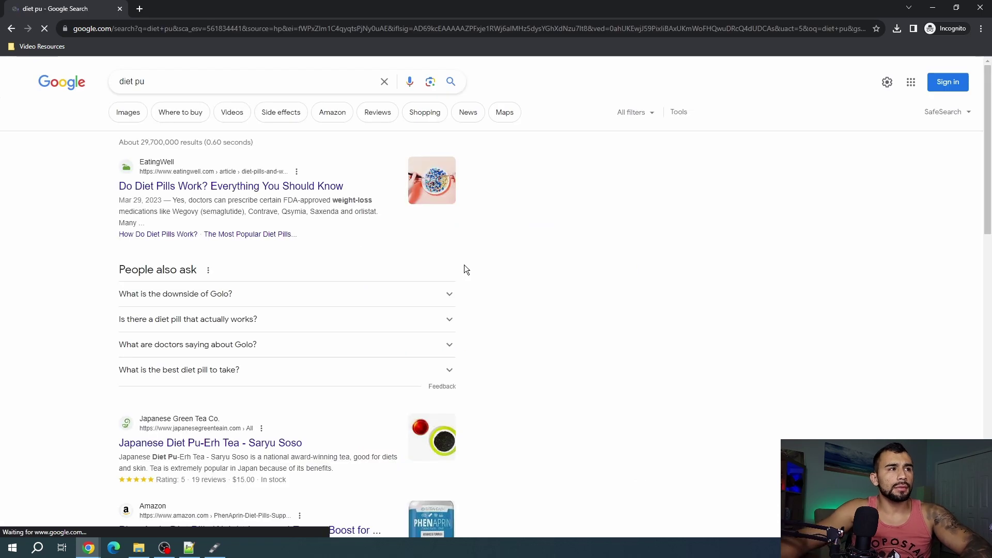
click(219, 85)
key(BackSpace)
text(i)
key(Return)
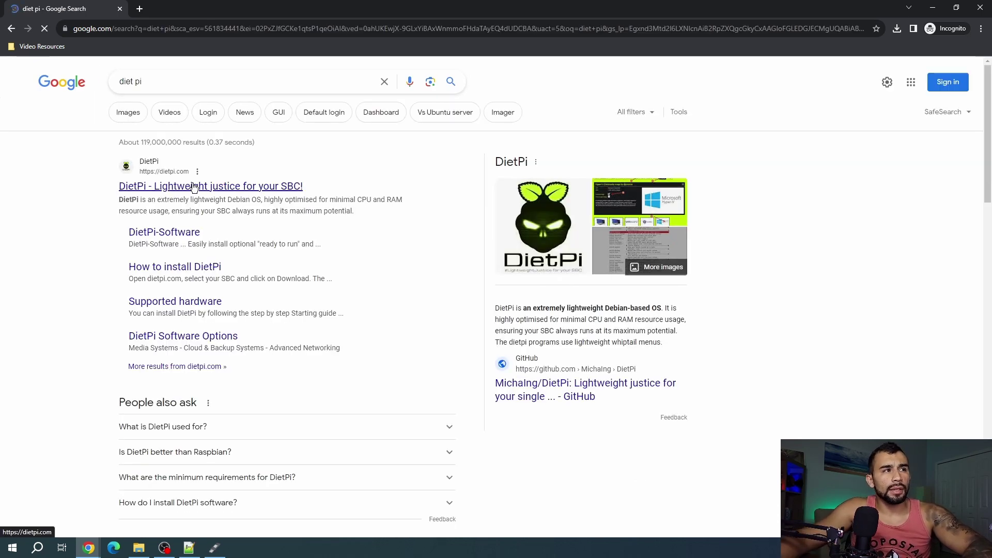
click(199, 190)
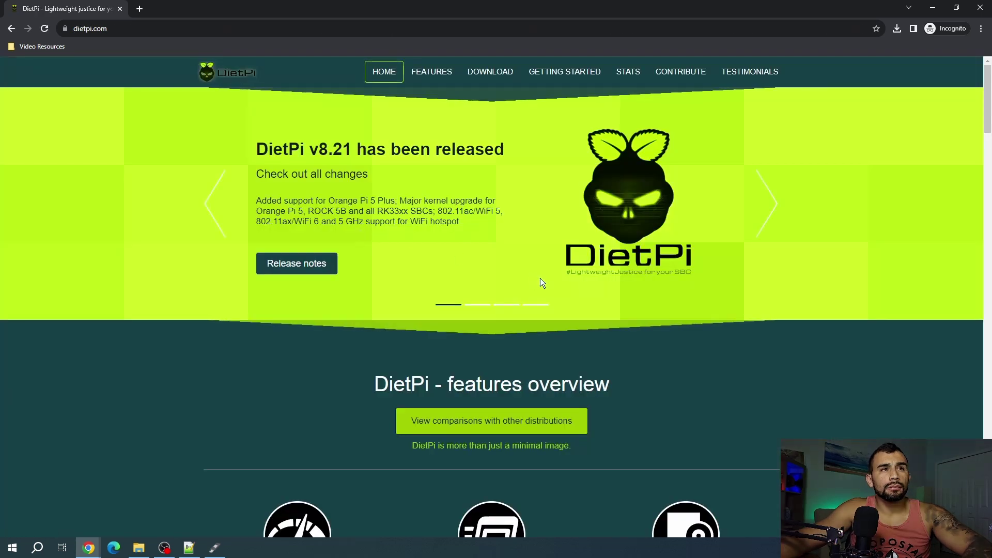
Download the Raspberry Pi 2/3/4 image DietPi_RPi-ARMv8-Bookworm.7z as a 7Z file into Downloads
click(498, 74)
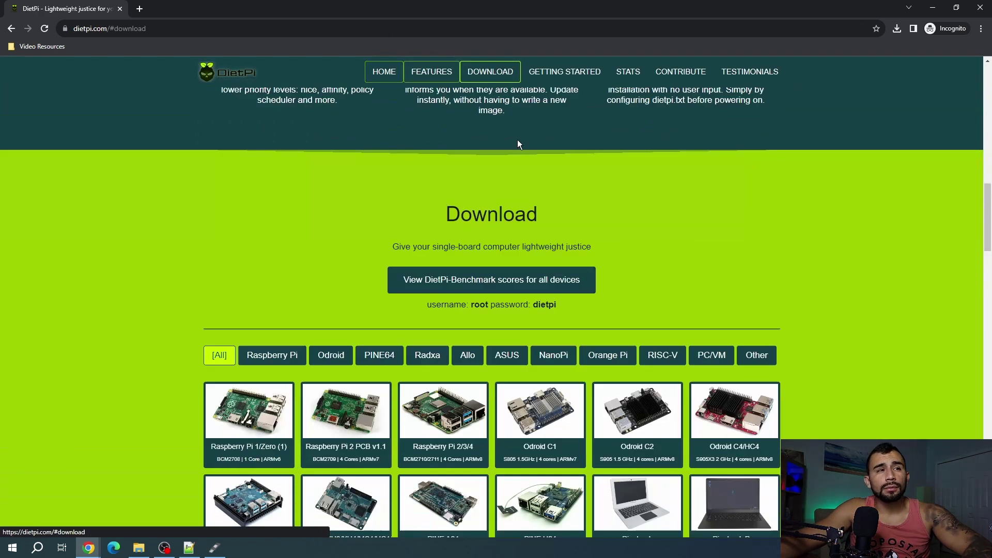
scroll(460, 268, down, 1)
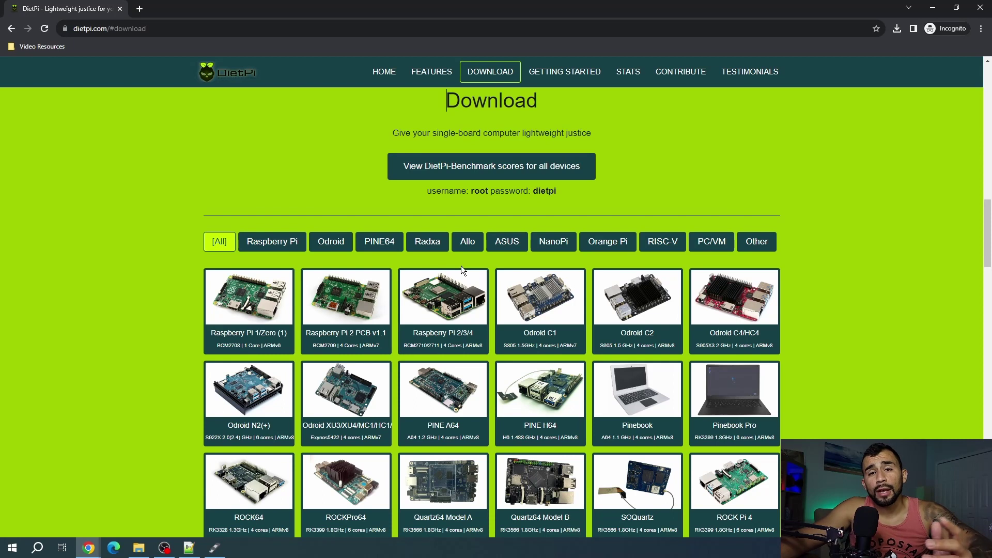
click(278, 241)
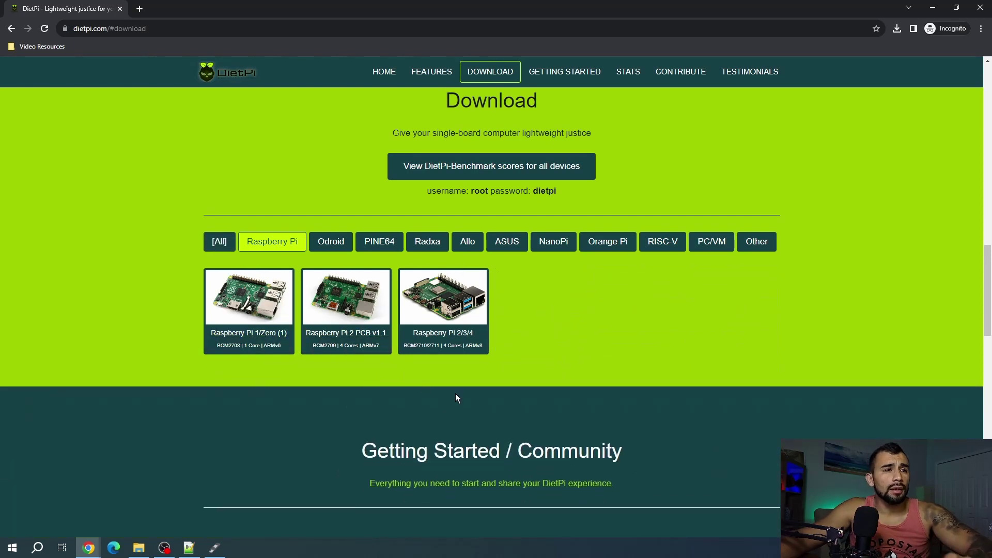
click(458, 347)
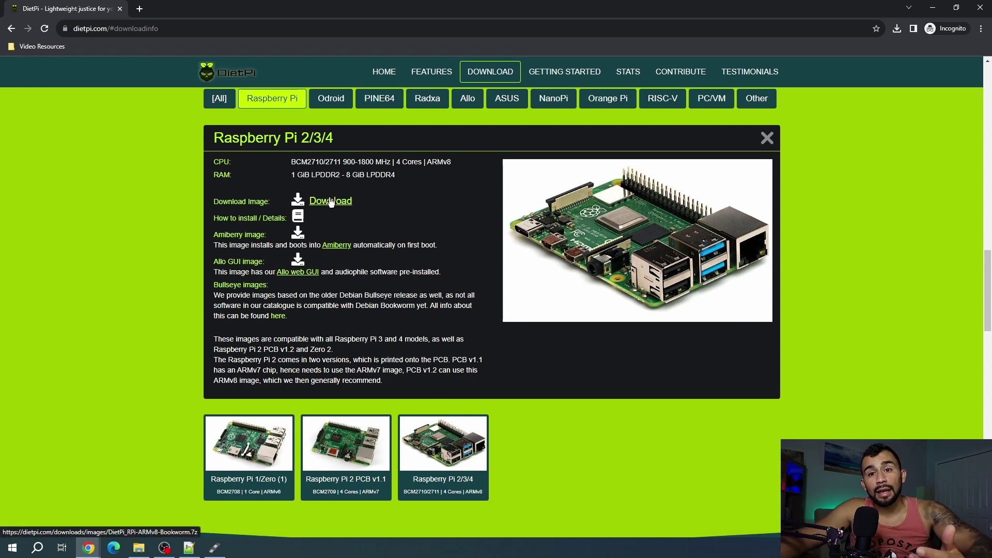
click(329, 202)
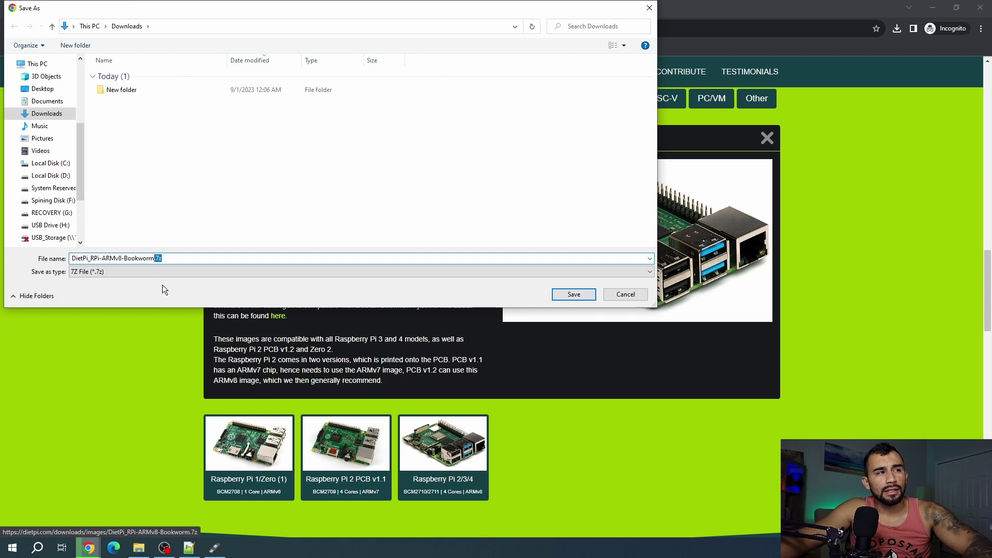
click(184, 269)
click(184, 268)
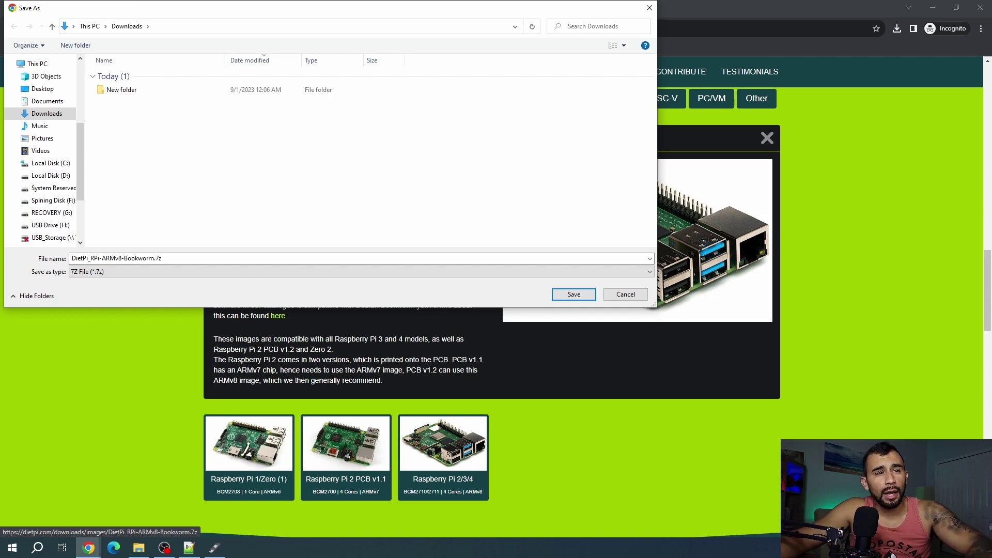
click(579, 294)
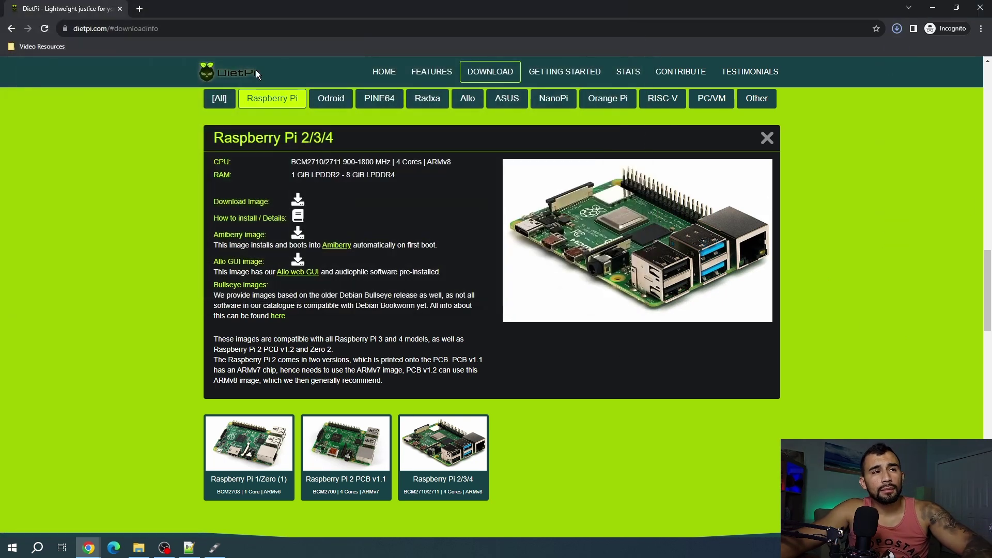
Search Google for 'rufus', open rufus.ie, and save rufus-4.2.exe into Downloads
click(292, 24)
key(BackSpace)
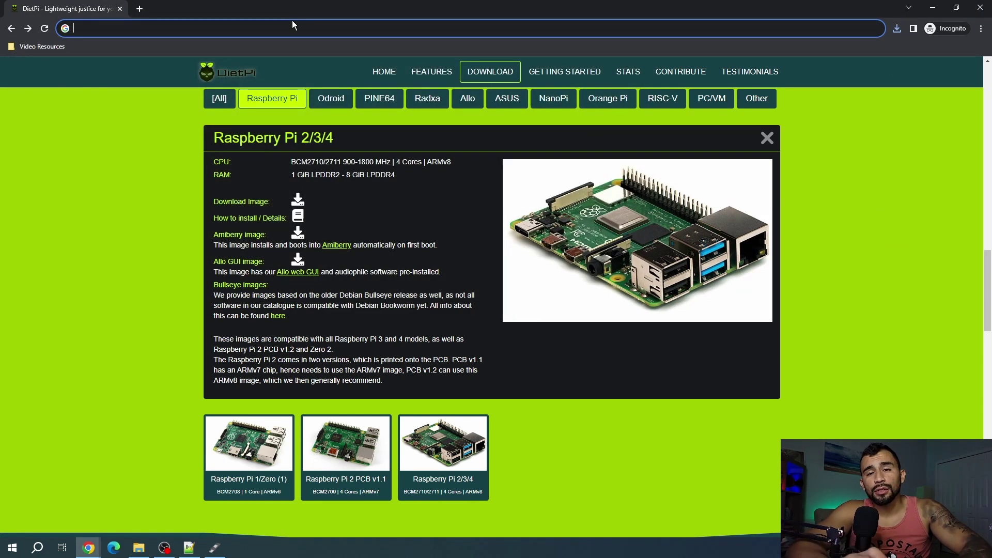
text(rufus)
key(Return)
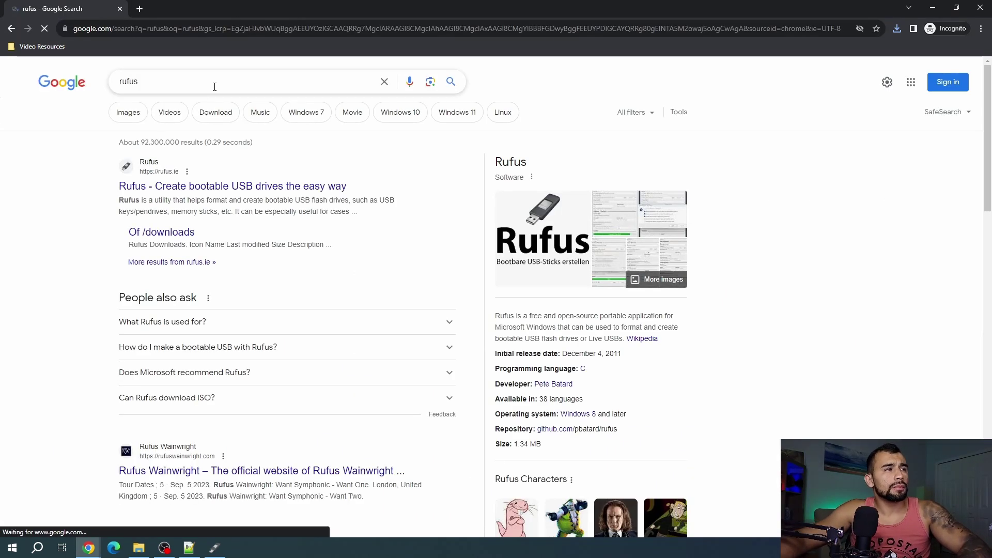
click(180, 188)
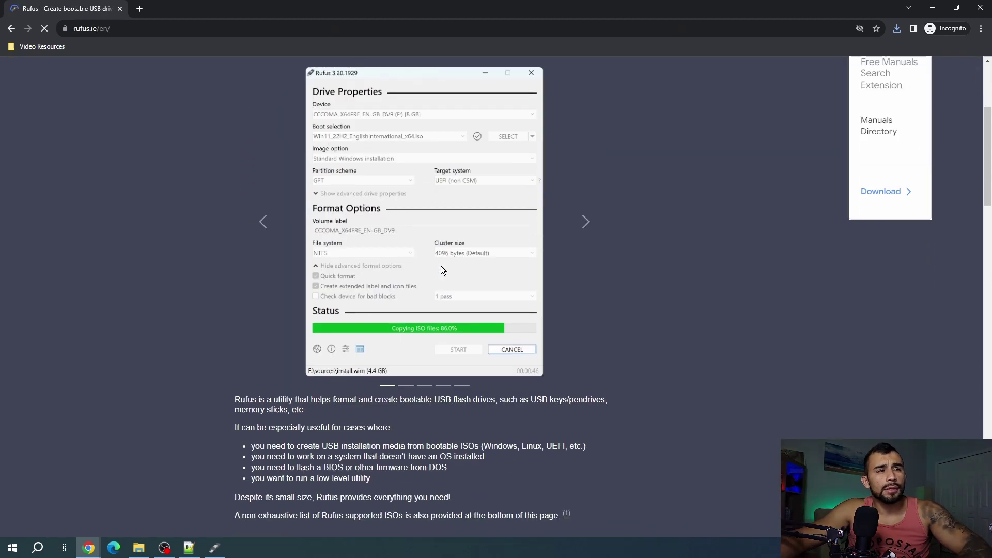
scroll(441, 266, down, 8)
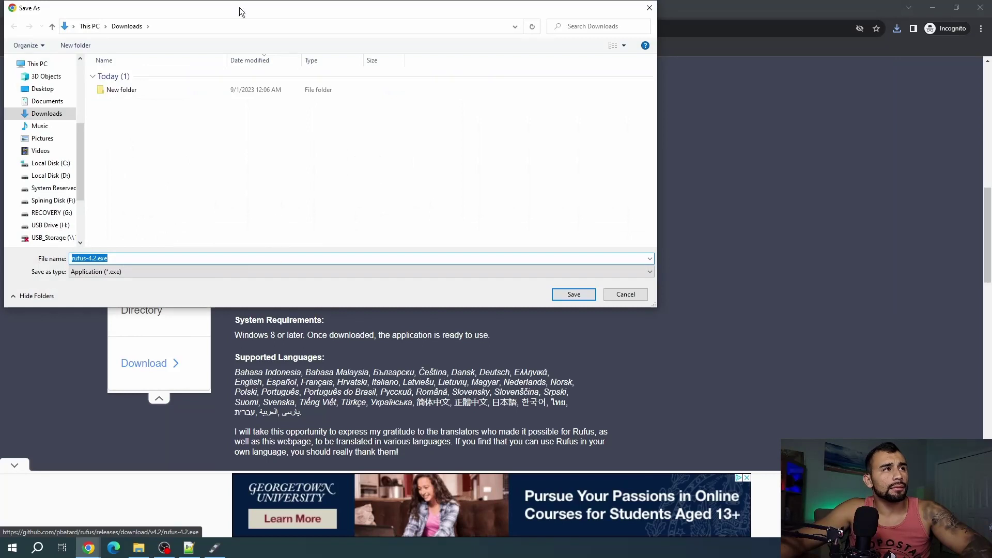
click(573, 295)
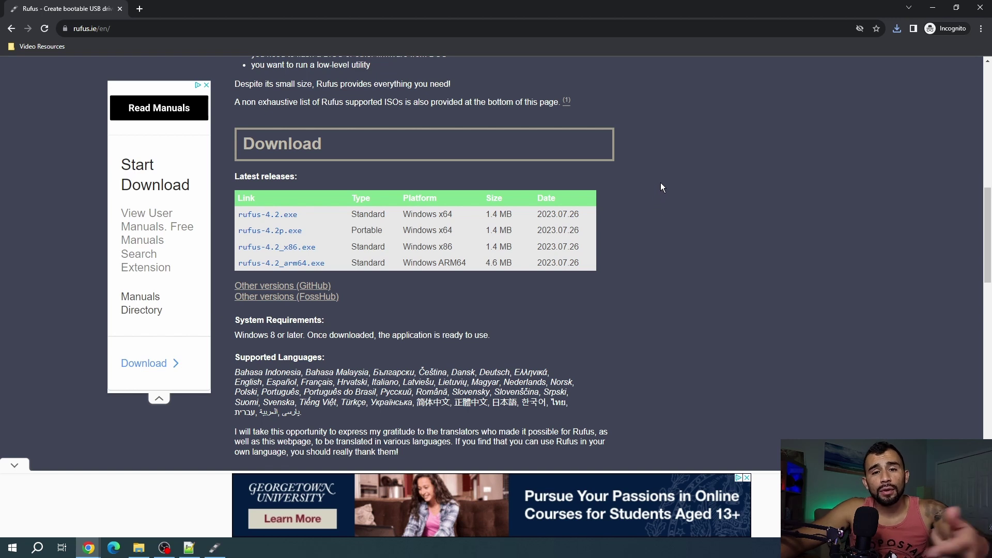
Search '7zip donload', open the 7-Zip download page, and save the 64-bit 7z2301-x64.exe installer
click(220, 28)
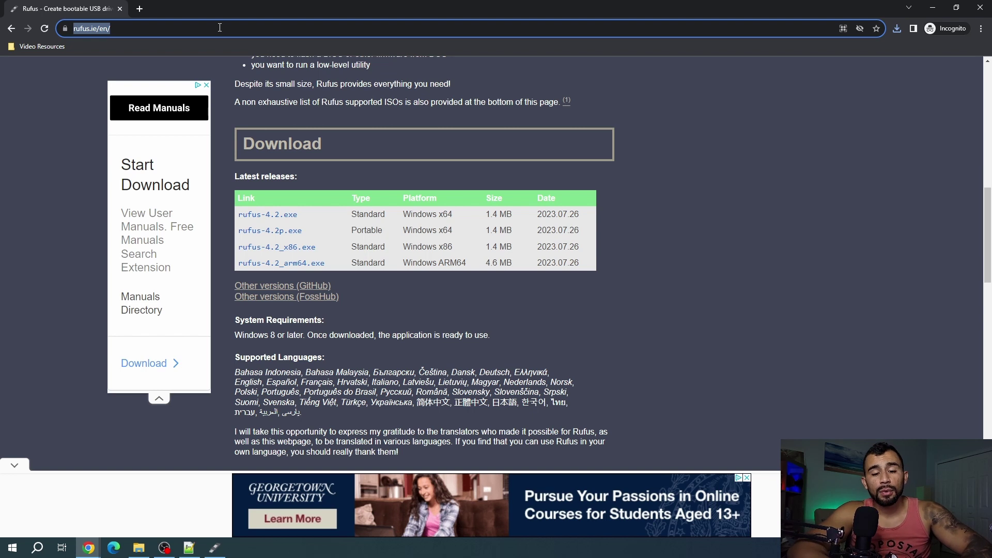
text(7)
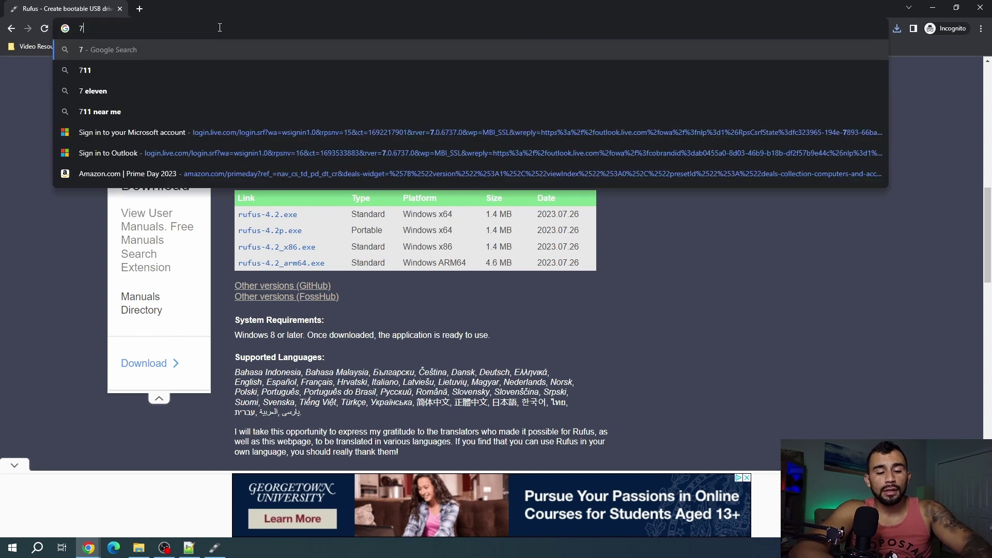
text(zip donload)
key(Return)
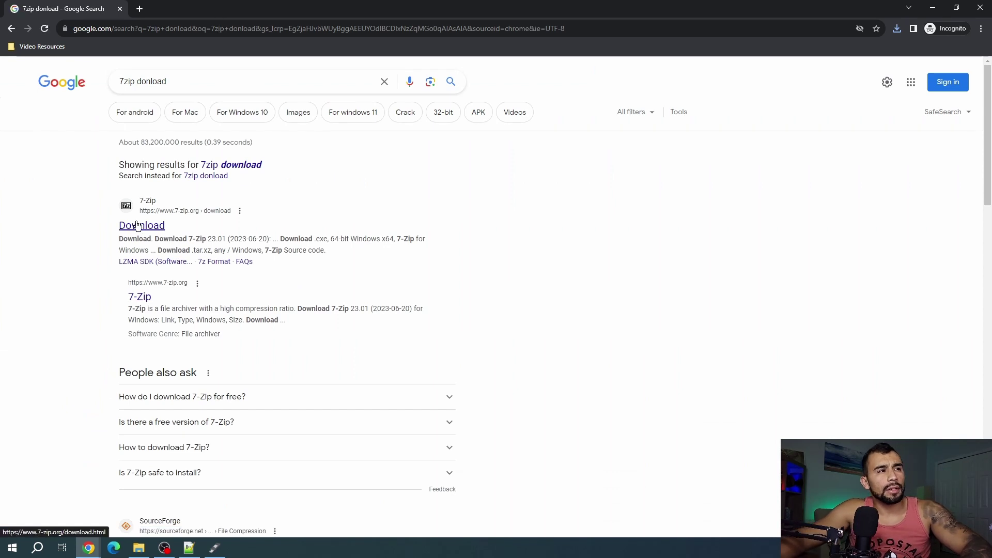
click(141, 226)
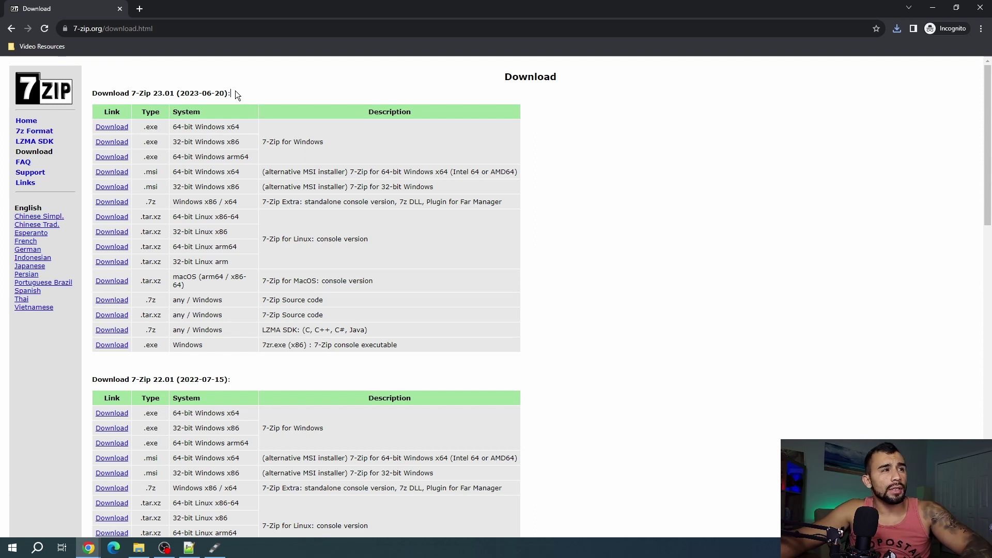
drag(231, 94, 173, 97)
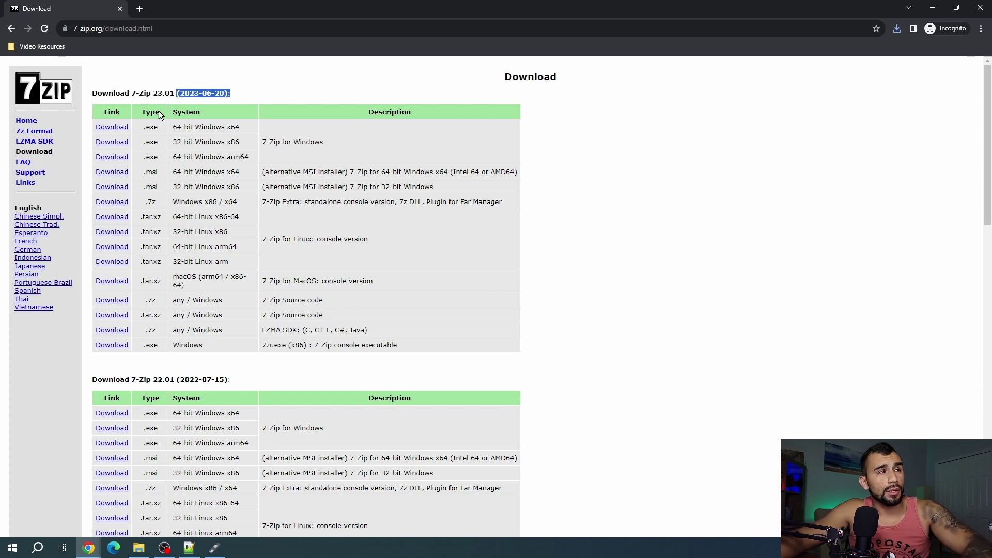
click(108, 127)
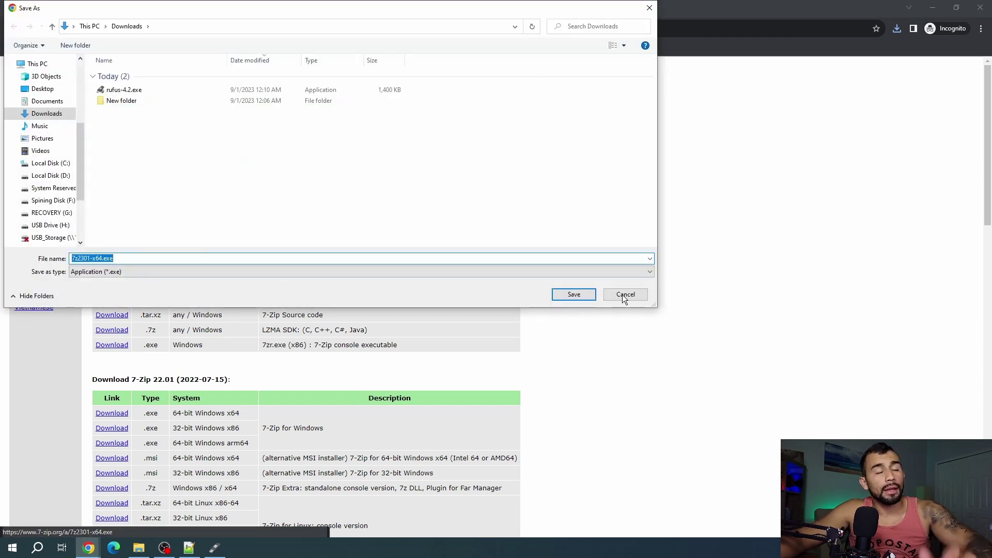
click(574, 294)
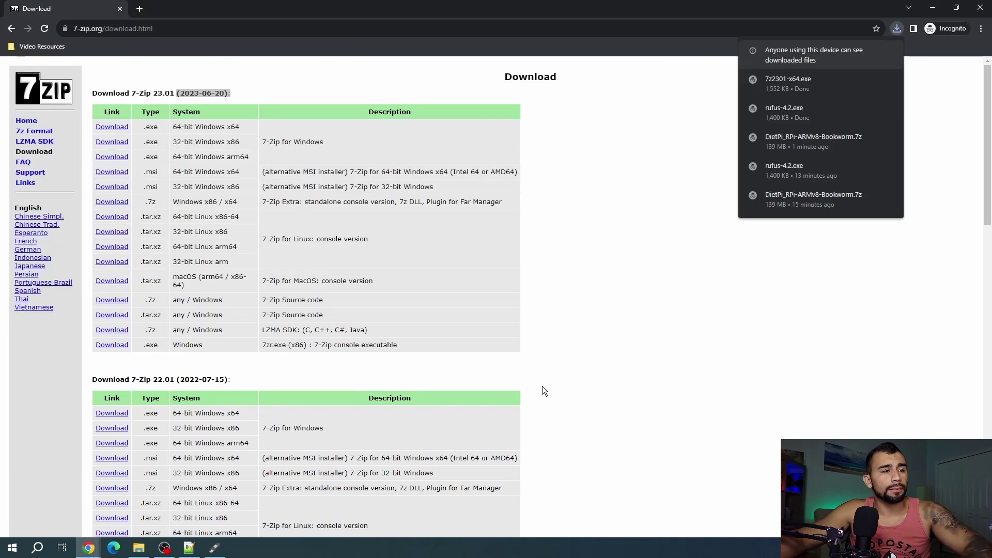
Run 7z2301-x64.exe from Downloads and install 7-Zip 23.01 into the default folder
key(alt+Tab)
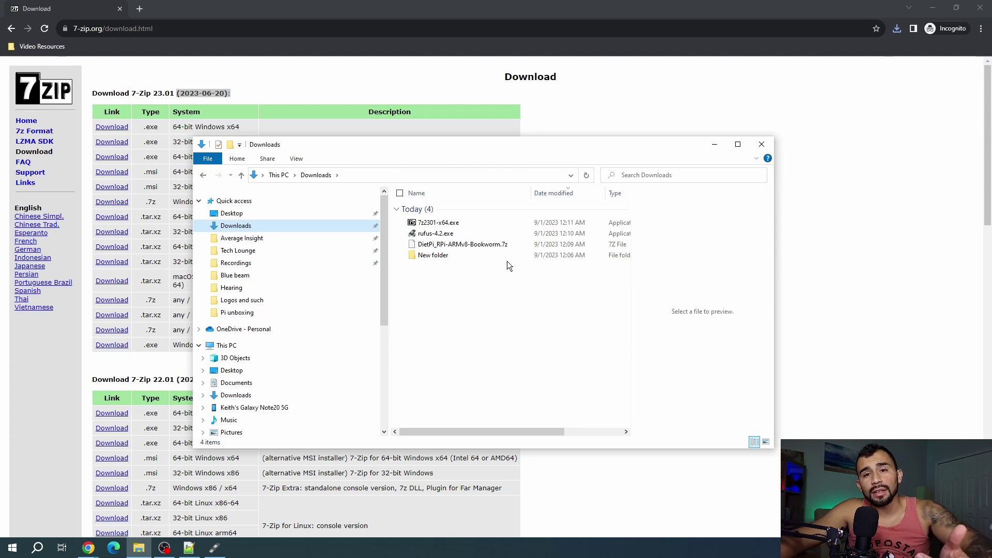
double_click(468, 221)
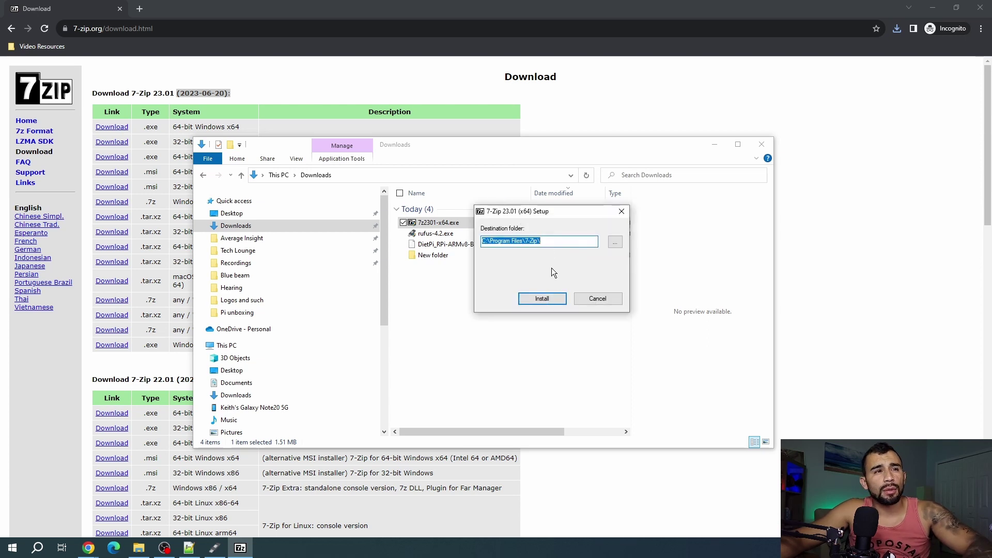
click(551, 300)
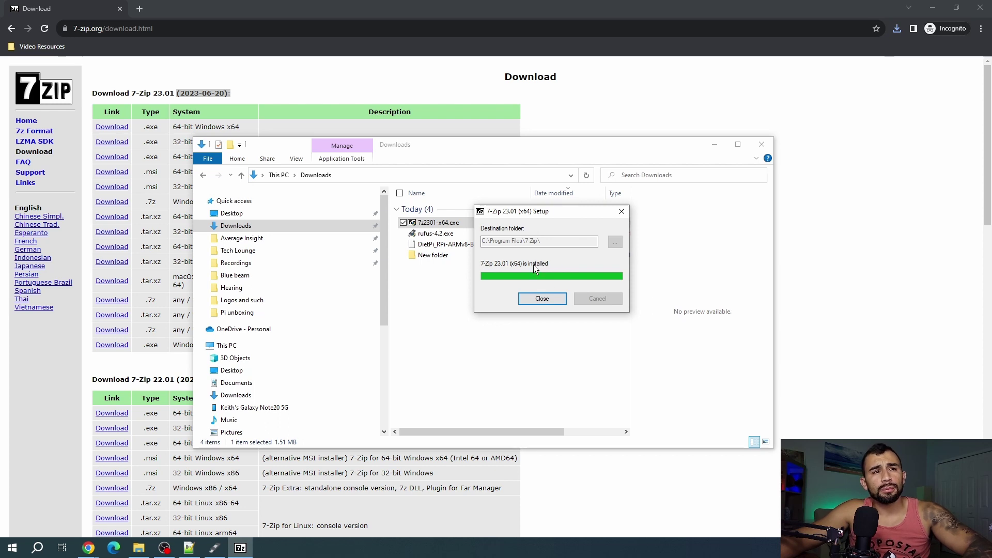
click(541, 299)
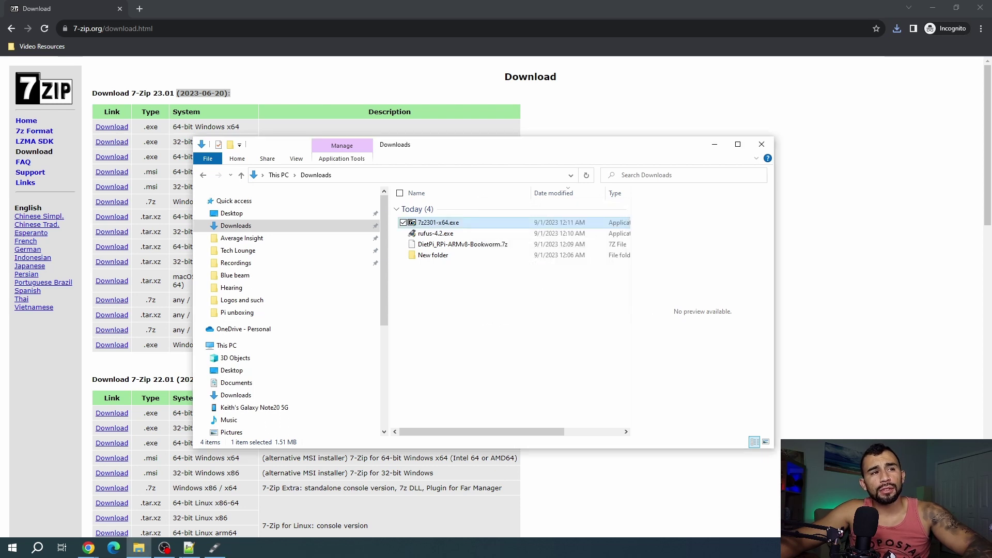
Search the Start menu for '7z' to check the 7-Zip install, then dismiss it
click(19, 555)
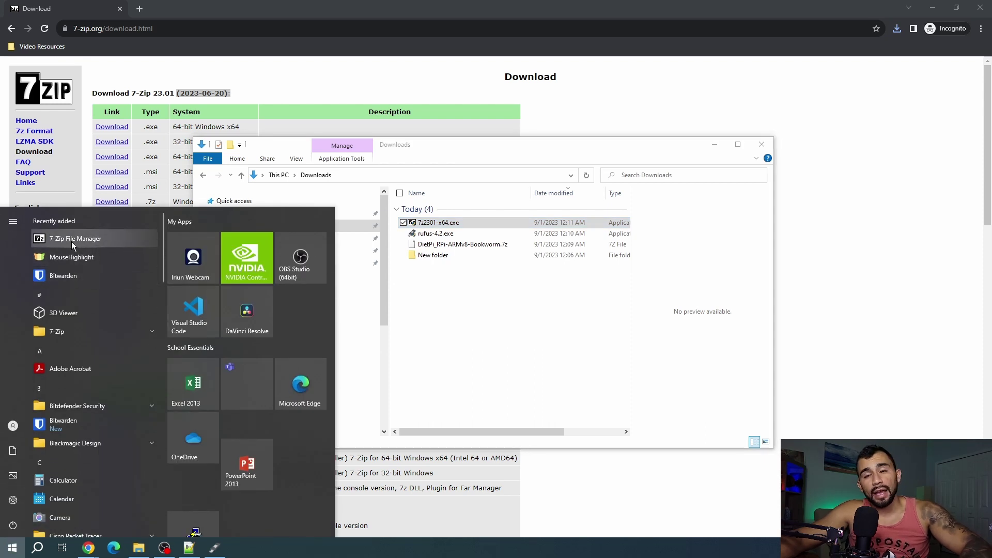
click(26, 542)
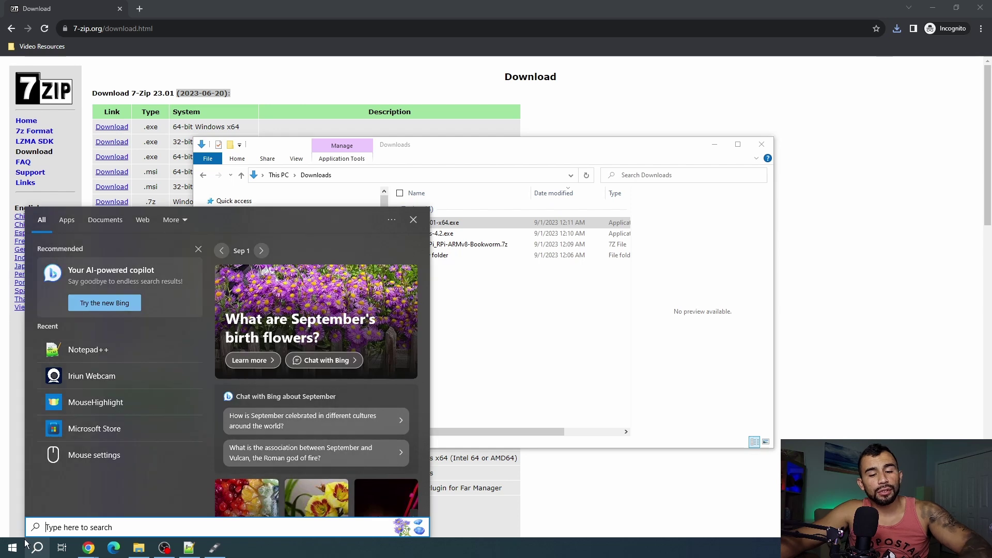
text(7)
key(BackSpace)
text(7z)
key(Escape)
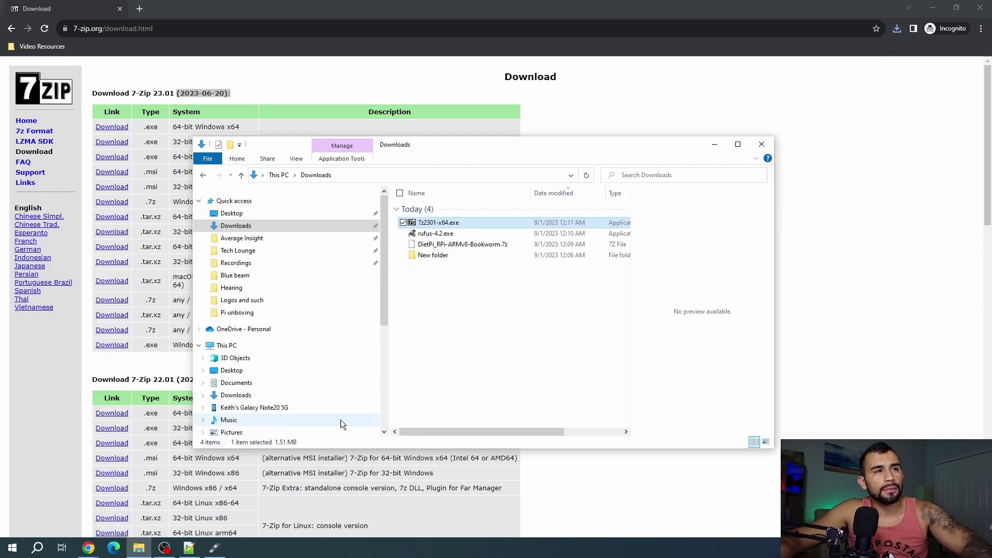
Launch Rufus 4.2 from Downloads and move its window up and left
click(528, 303)
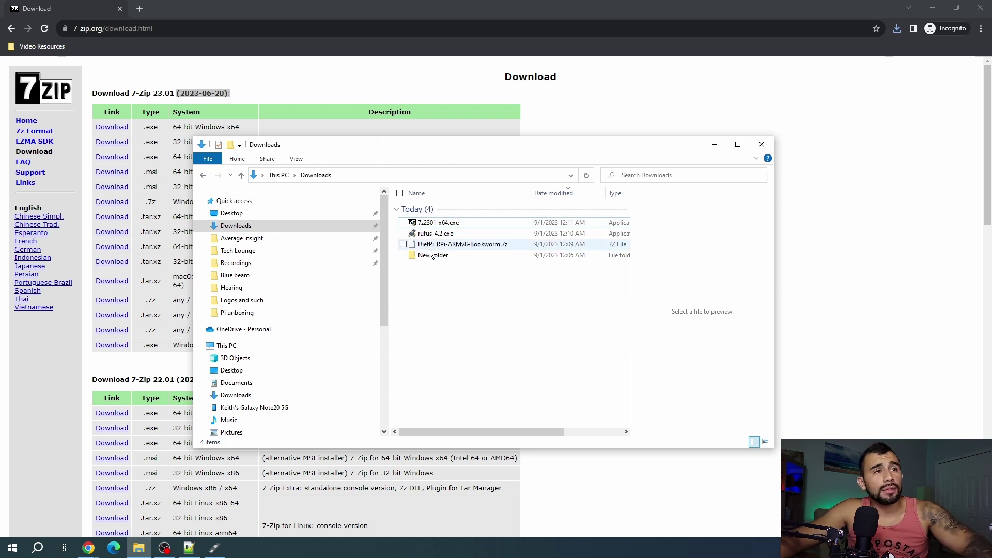
double_click(435, 233)
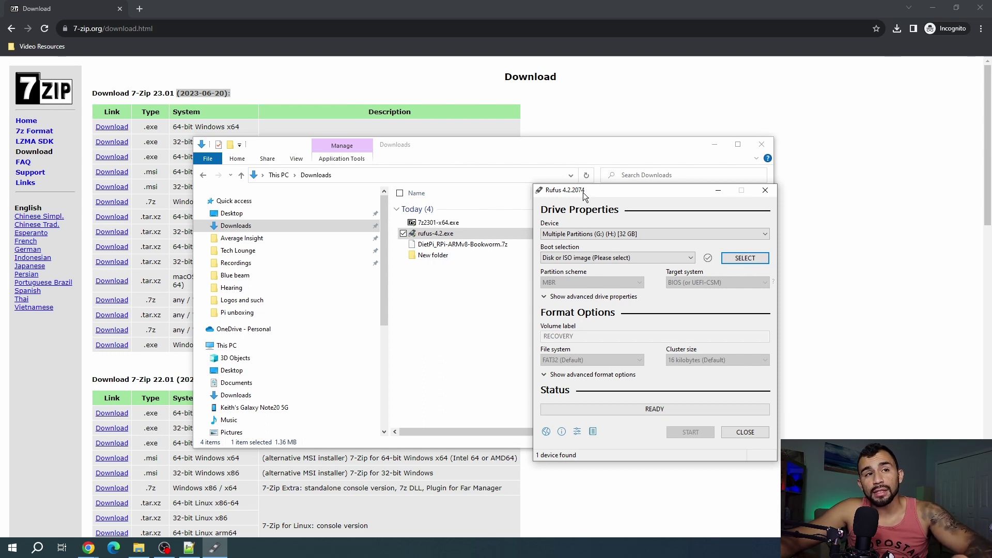
drag(608, 190, 569, 151)
Choose Program Files\7-Zip\7z.exe as the app for opening DietPi_RPi-ARMv8-Bookworm.7z
double_click(455, 244)
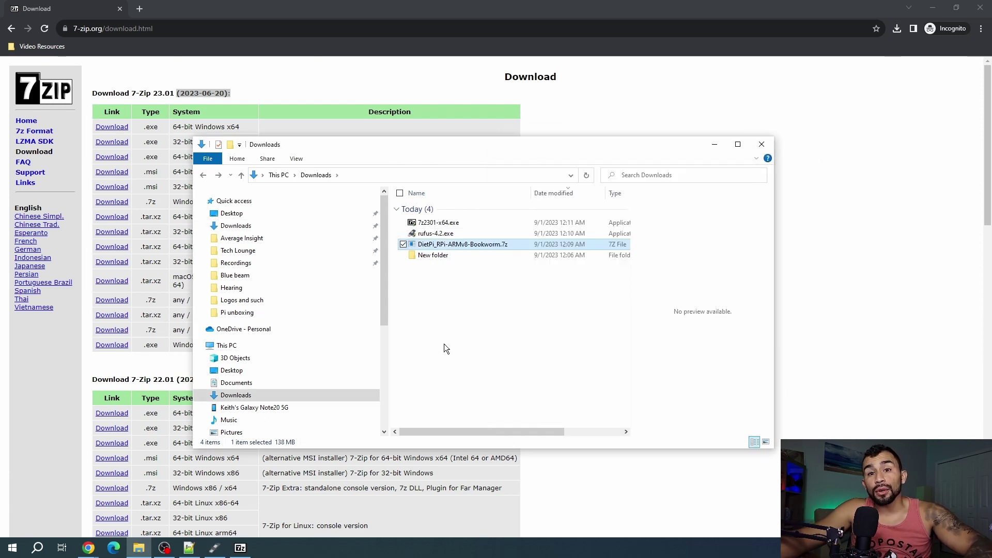
right_click(522, 245)
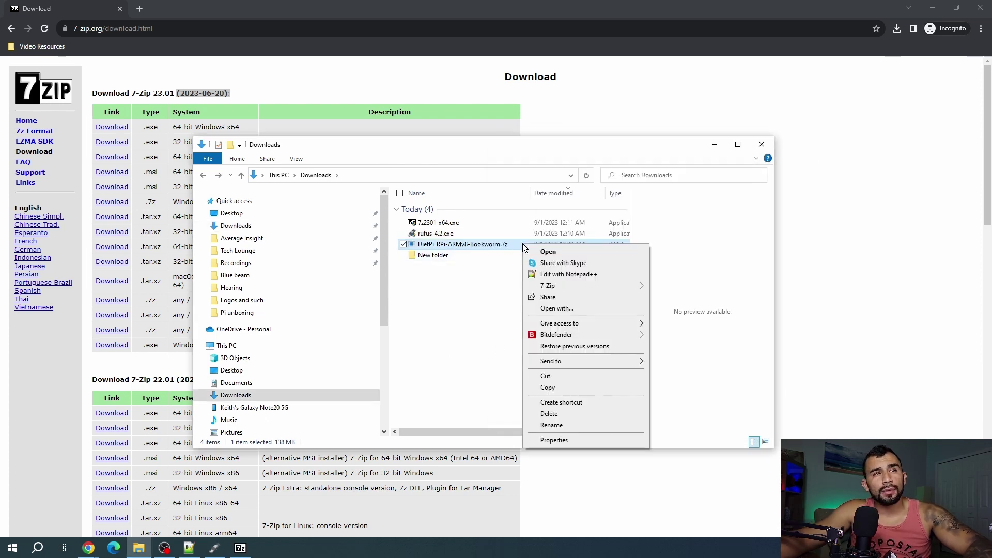
click(574, 309)
click(429, 232)
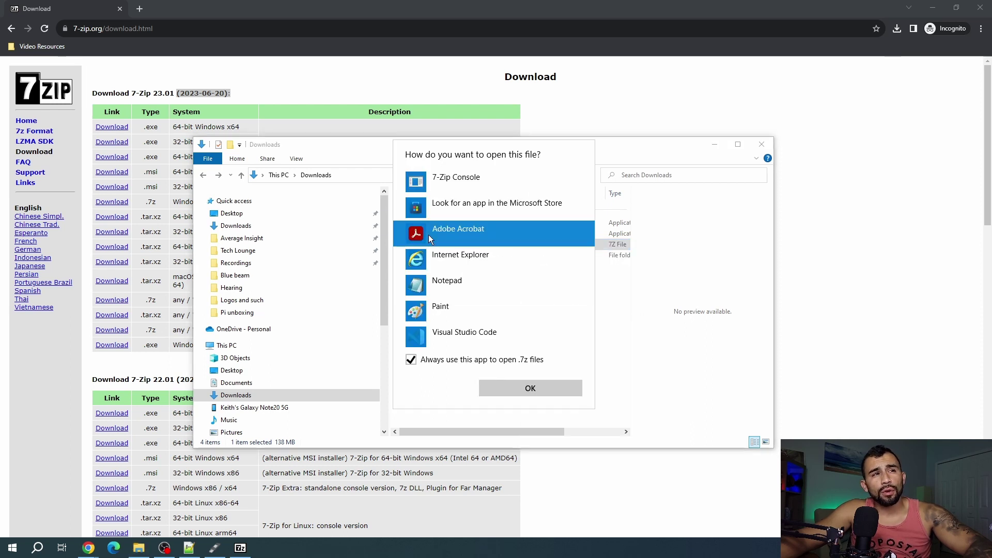
scroll(476, 321, down, 2)
scroll(477, 320, down, 1)
click(470, 334)
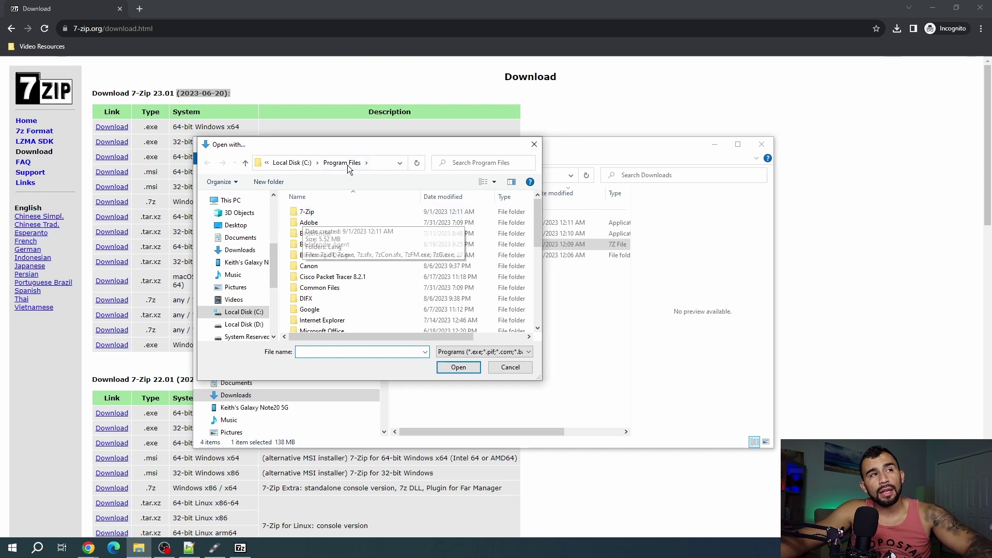
scroll(346, 240, down, 5)
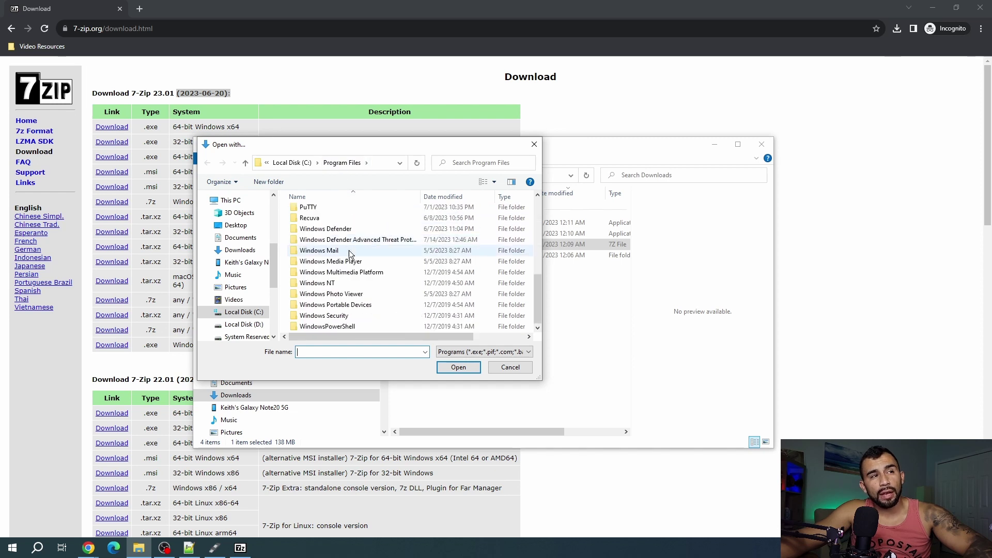
scroll(349, 251, up, 5)
double_click(313, 212)
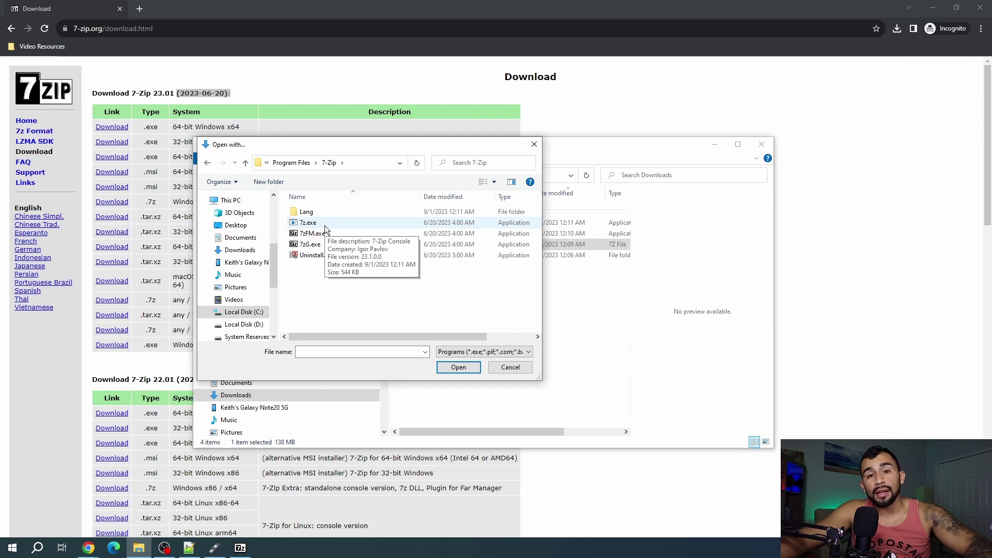
click(325, 226)
Confirm 7z.exe, then extract the DietPi archive to Downloads\DietPi_RPi-ARMv8-Bookworm\ with 7-Zip
click(449, 364)
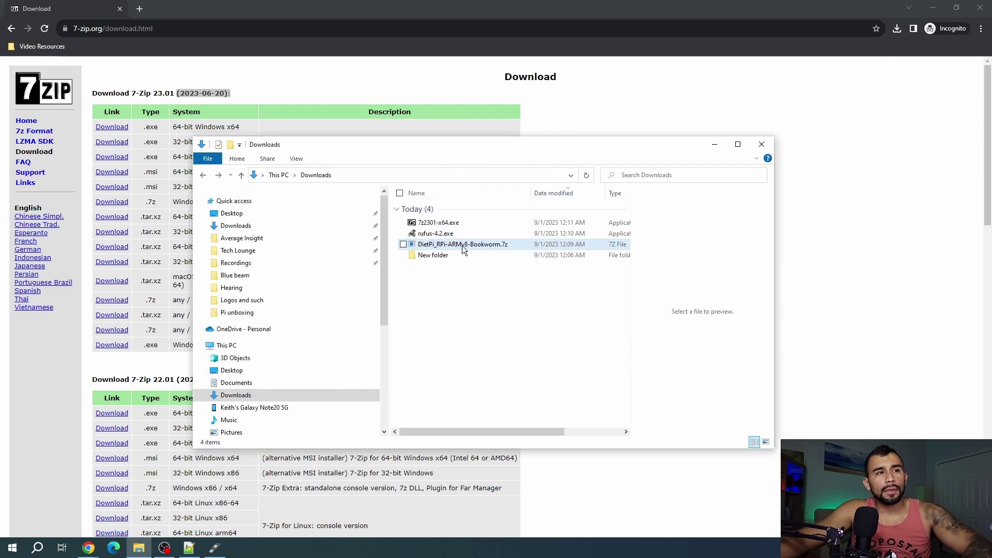
right_click(479, 247)
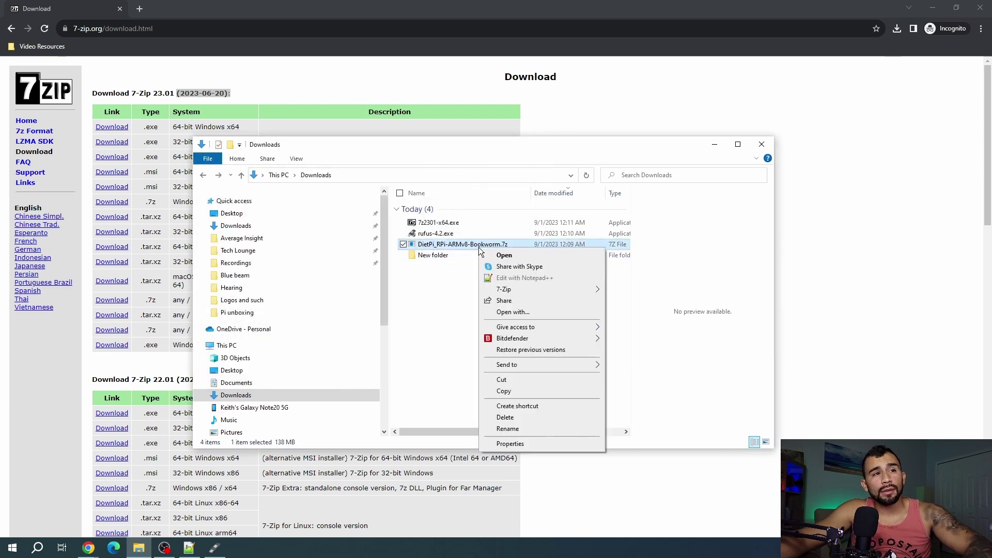
mouse_move(514, 289)
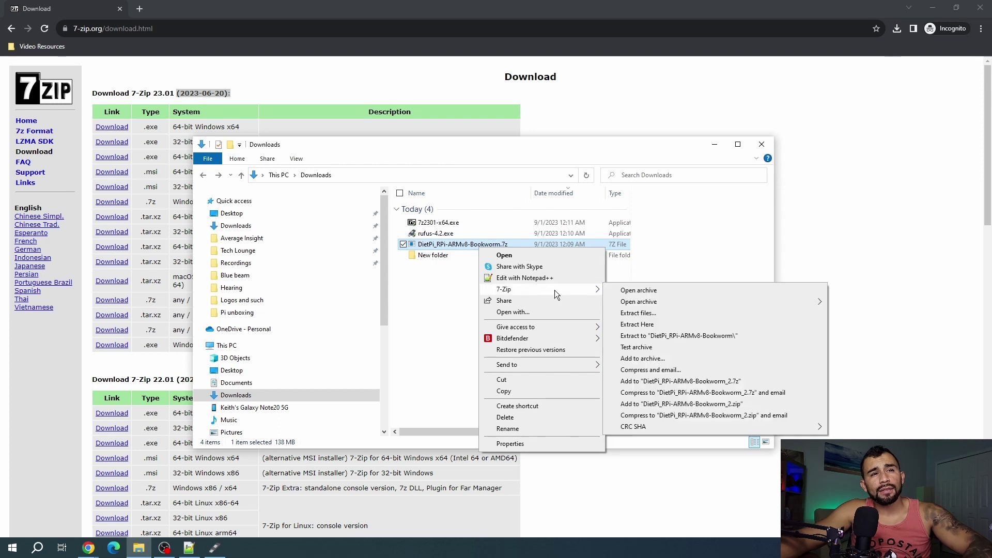
click(640, 313)
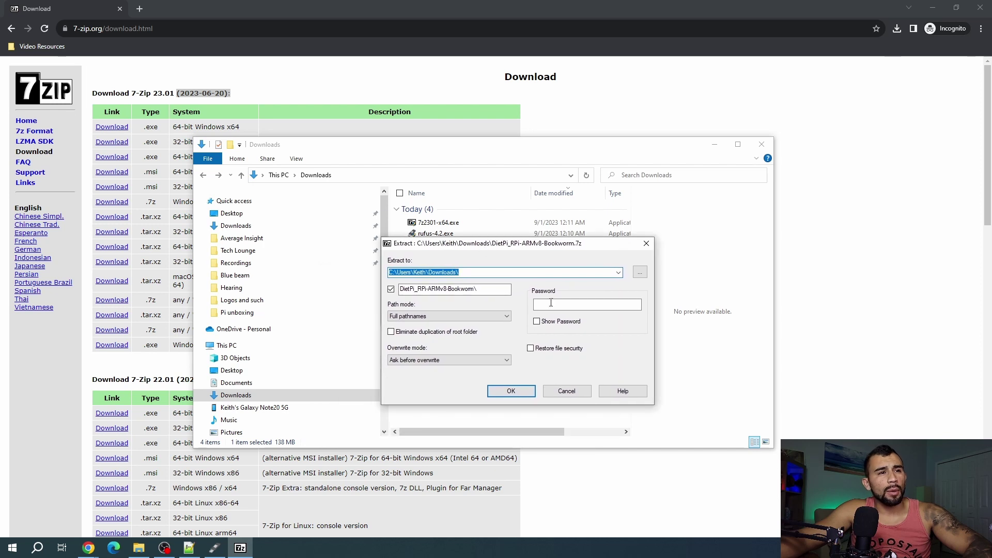
click(509, 391)
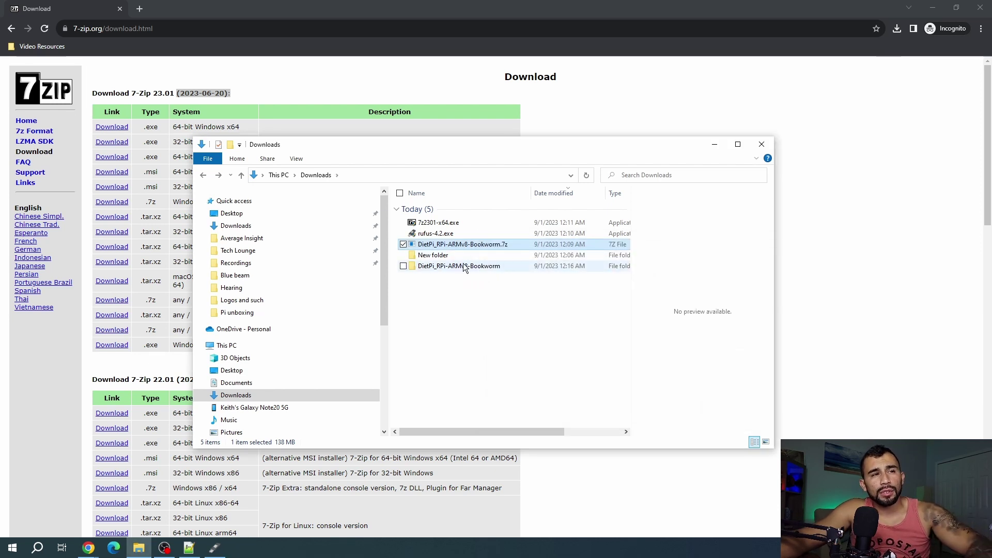
mouse_move(463, 265)
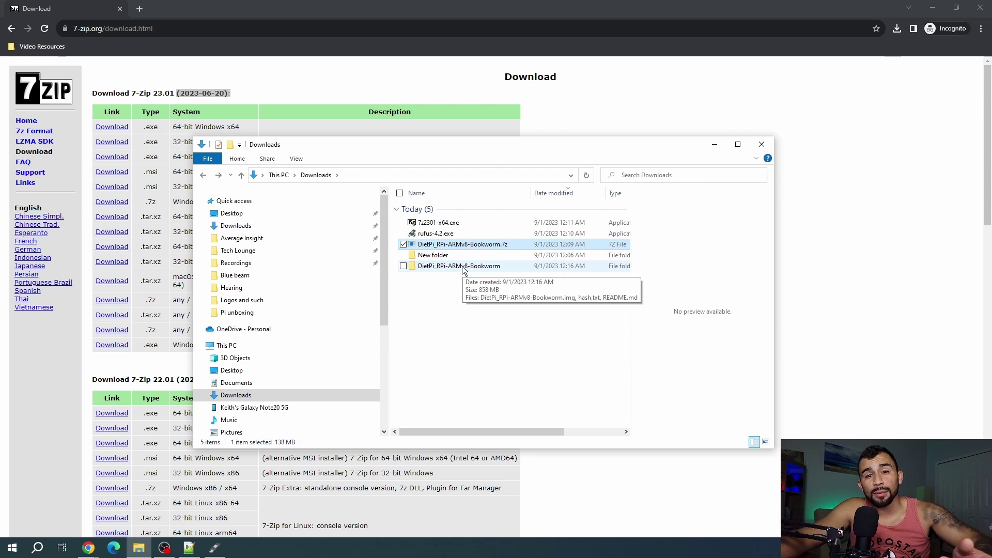
Open the DietPi_RPi-ARMv8-Bookworm folder to see the .img, hash.txt and README.md
double_click(462, 265)
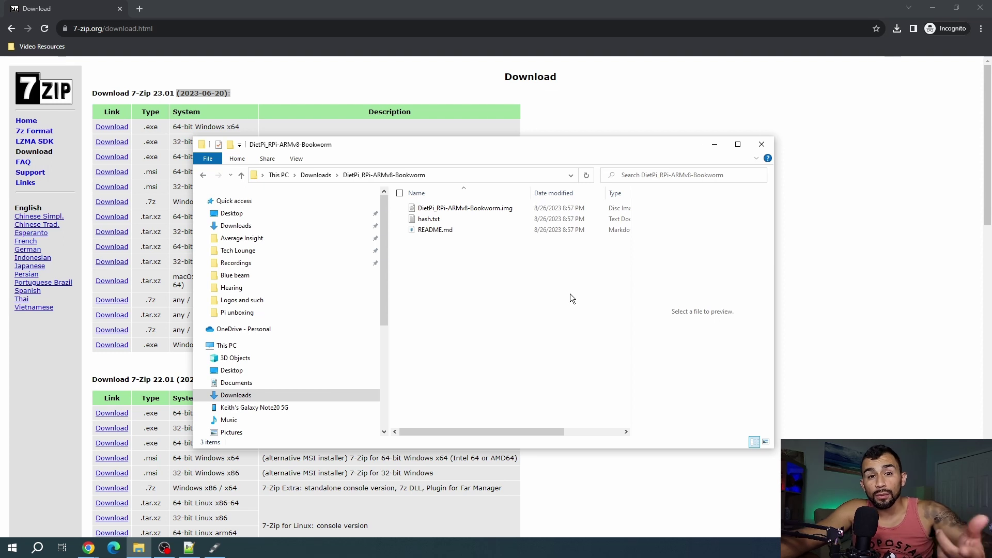
In Rufus, pick the 32 GB card and DietPi_RPi-ARMv8-Bookworm.img, start writing, and accept data loss
click(216, 548)
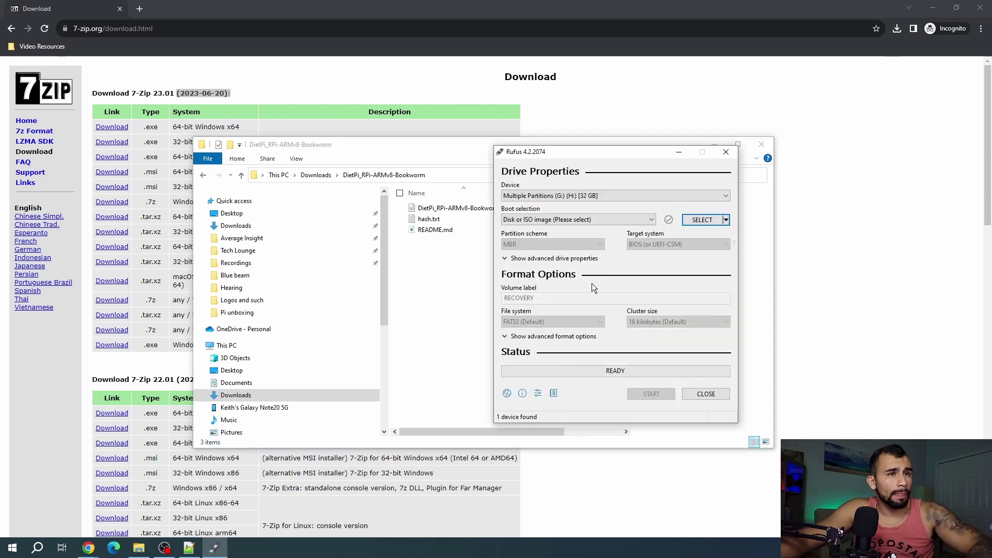
click(583, 180)
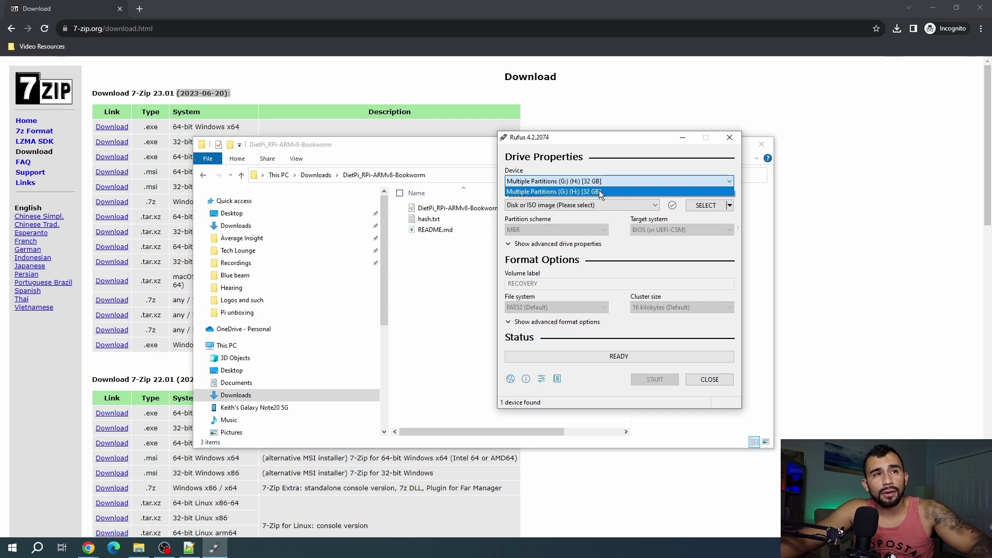
click(599, 191)
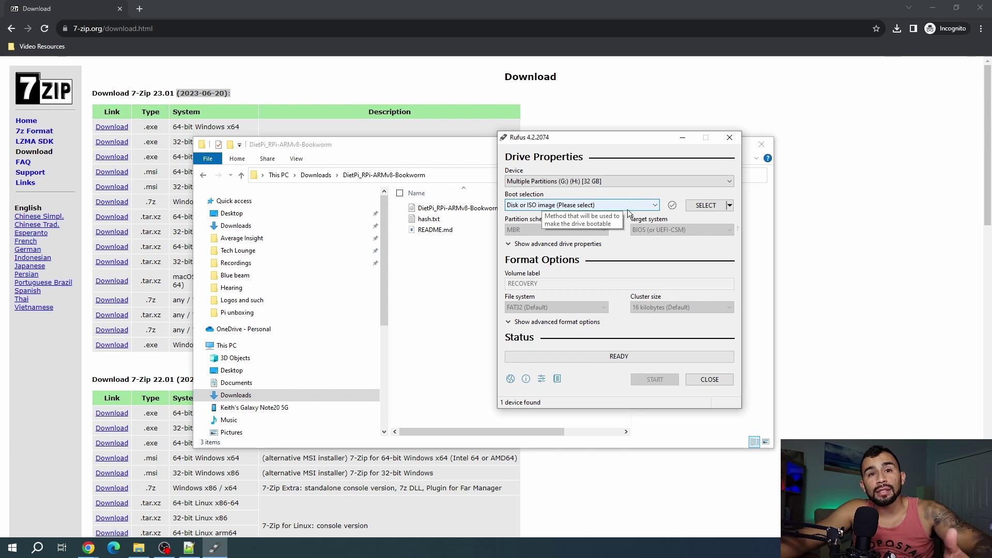
click(712, 207)
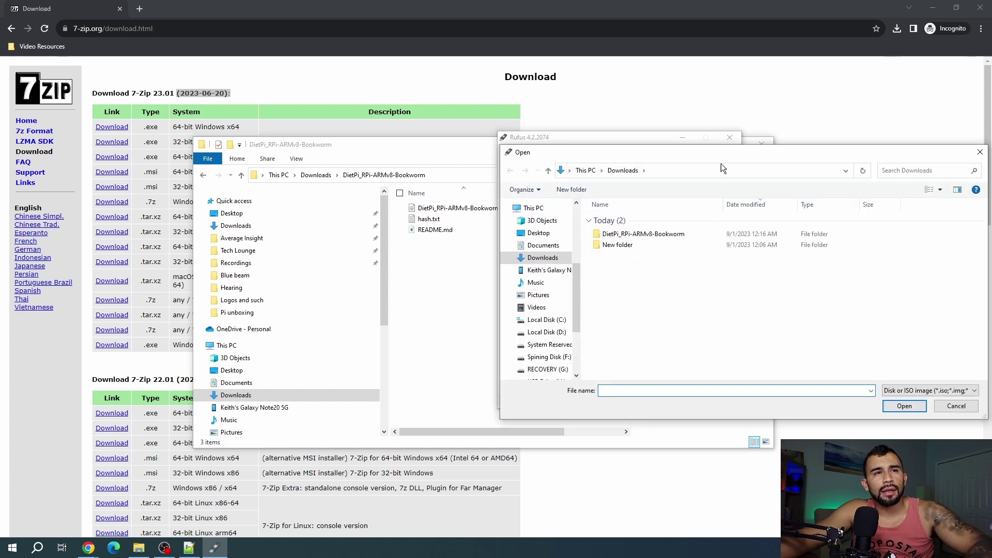
double_click(657, 236)
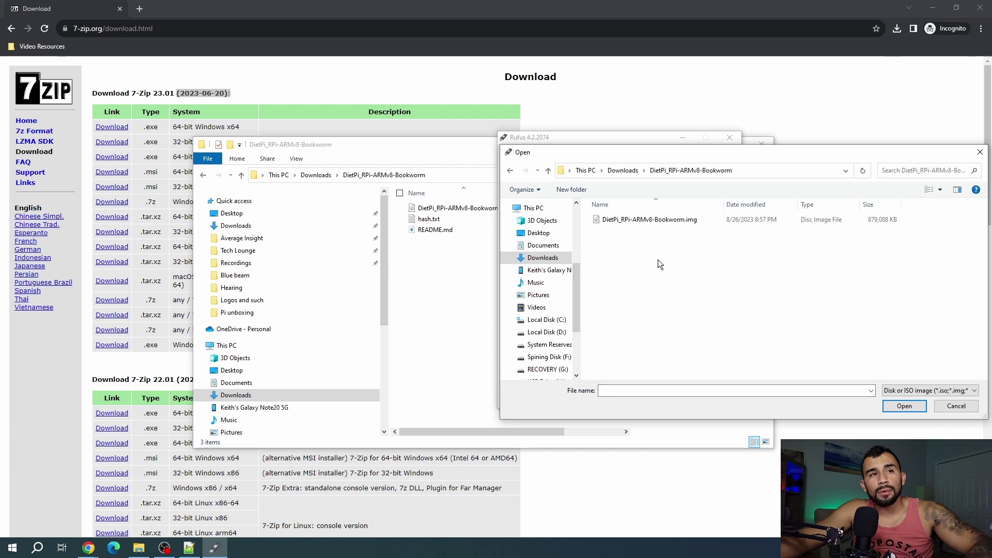
click(687, 222)
click(897, 407)
click(650, 379)
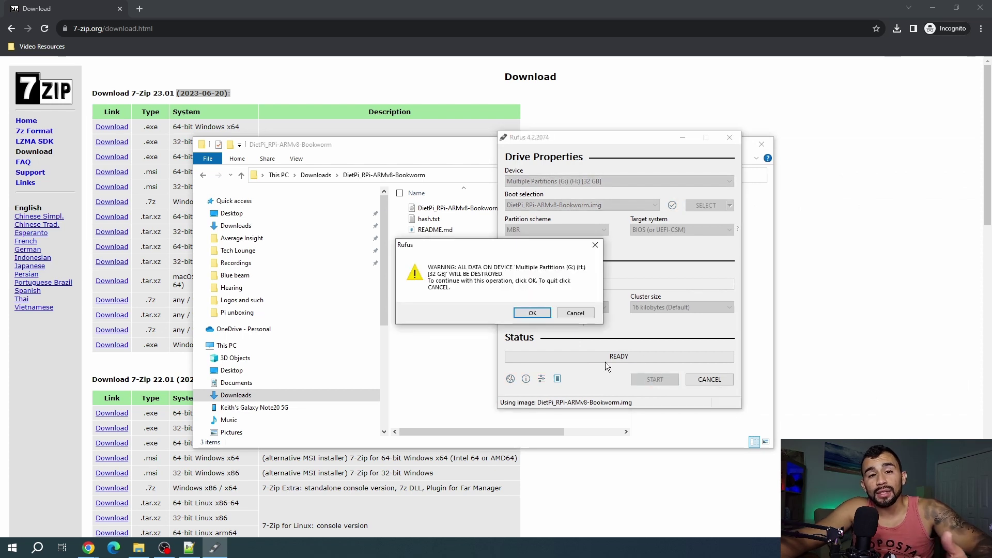
click(532, 313)
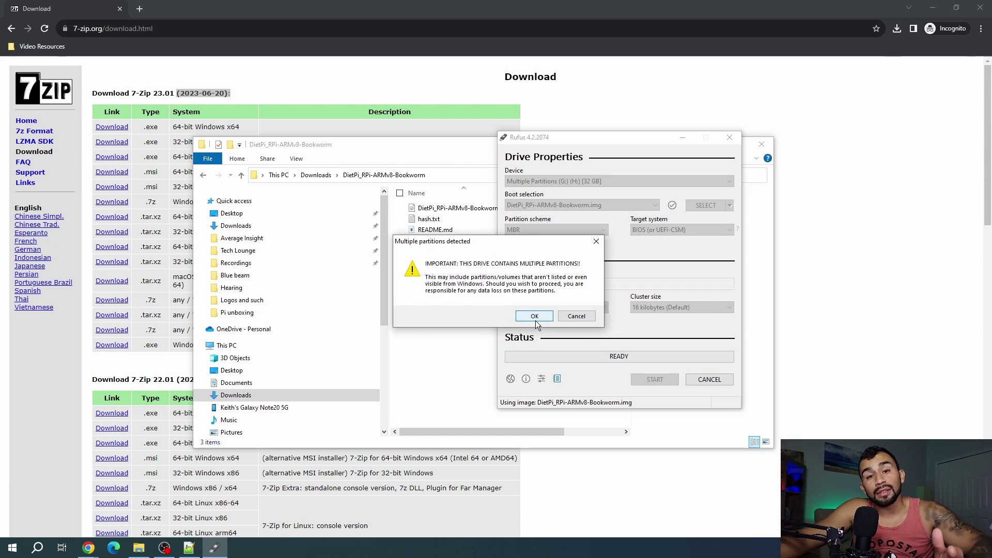
Accept the multiple-partitions warning so Rufus finishes flashing the card to READY
click(535, 318)
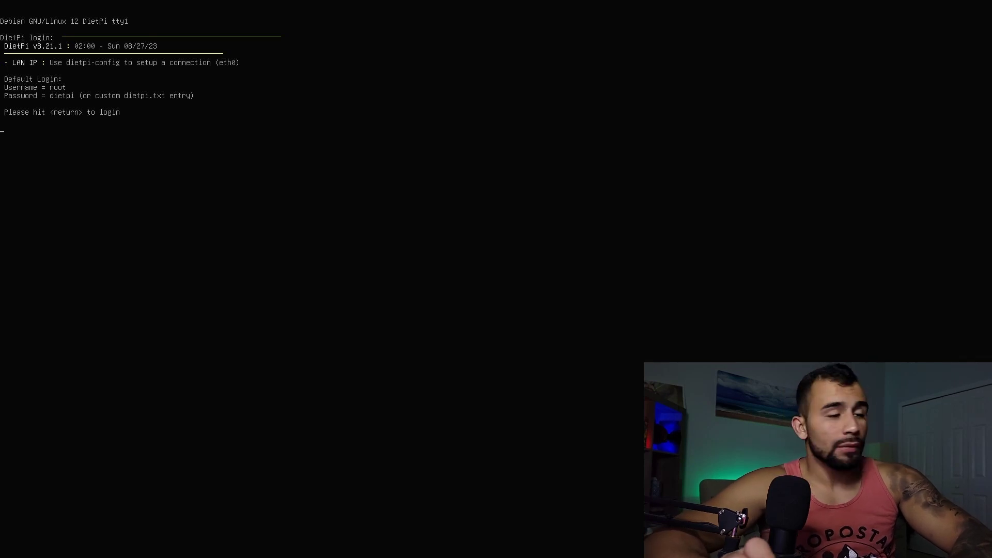
Log in to the DietPi console as root
key(Return)
text(roo)
key(Return)
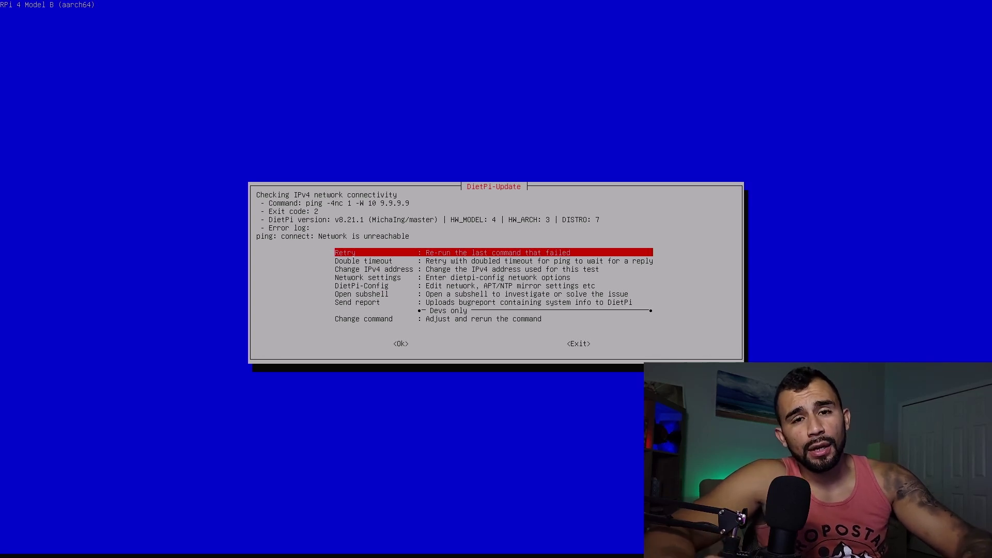
From the DietPi-Update error's network settings, switch the WiFi adapter to On
key(Down)
key(Down)
key(Down)
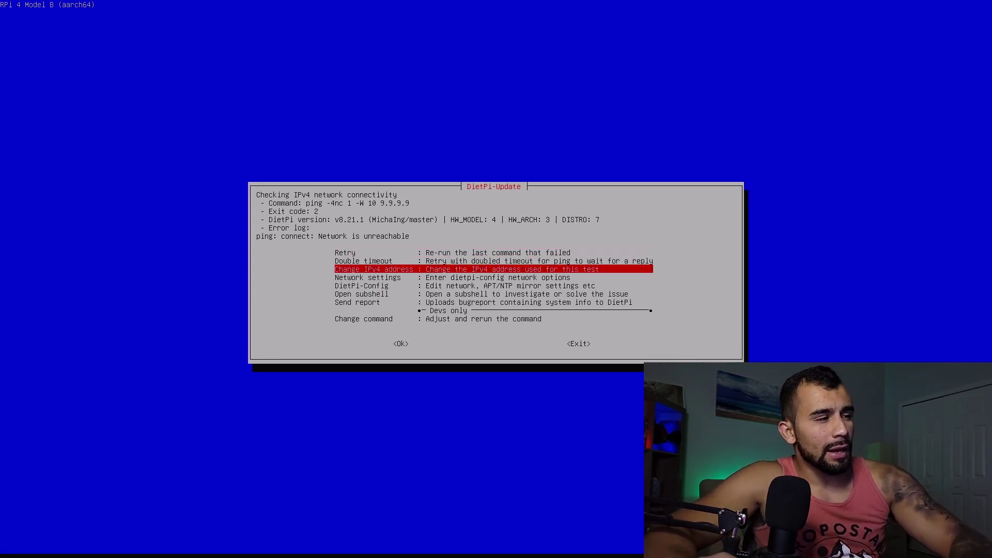
key(Return)
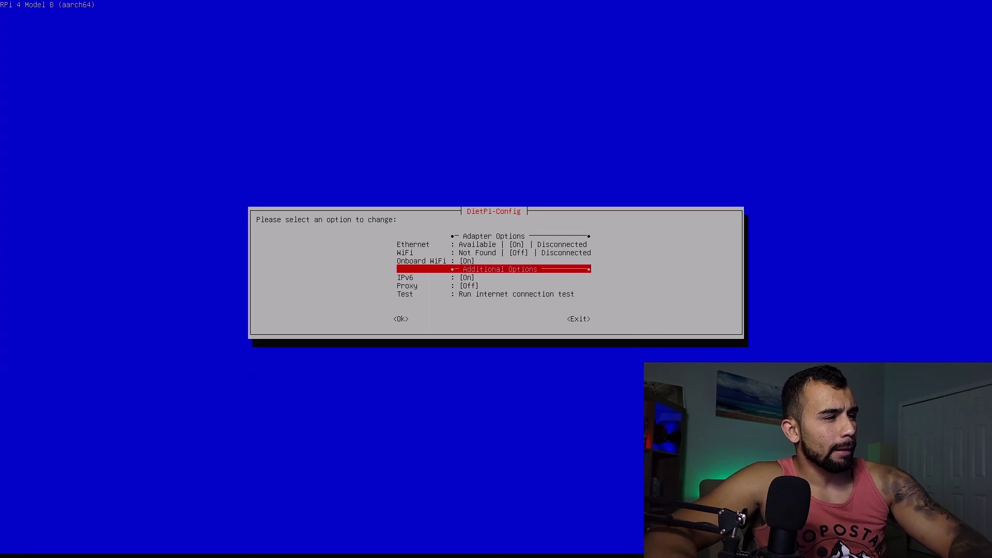
key(Up)
key(Up)
key(Up)
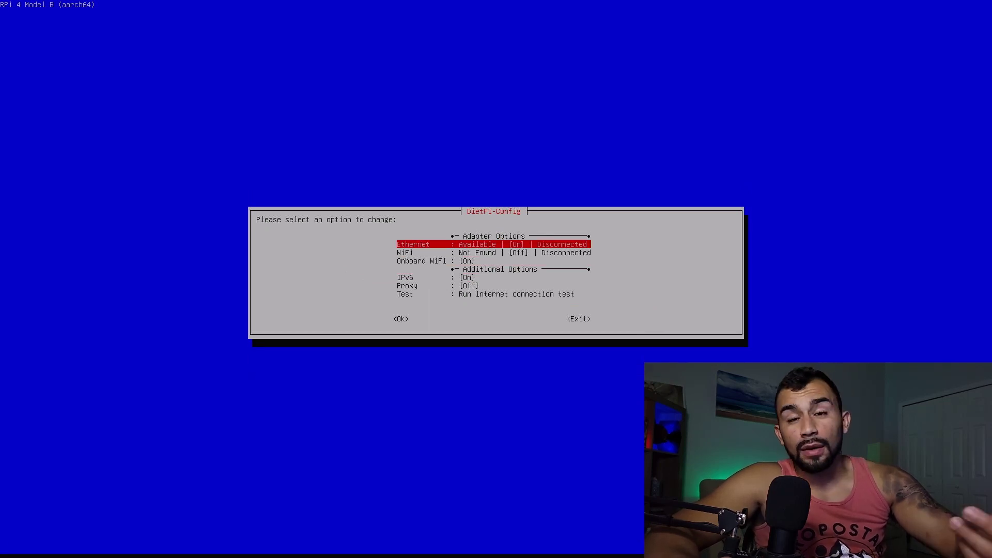
key(Down)
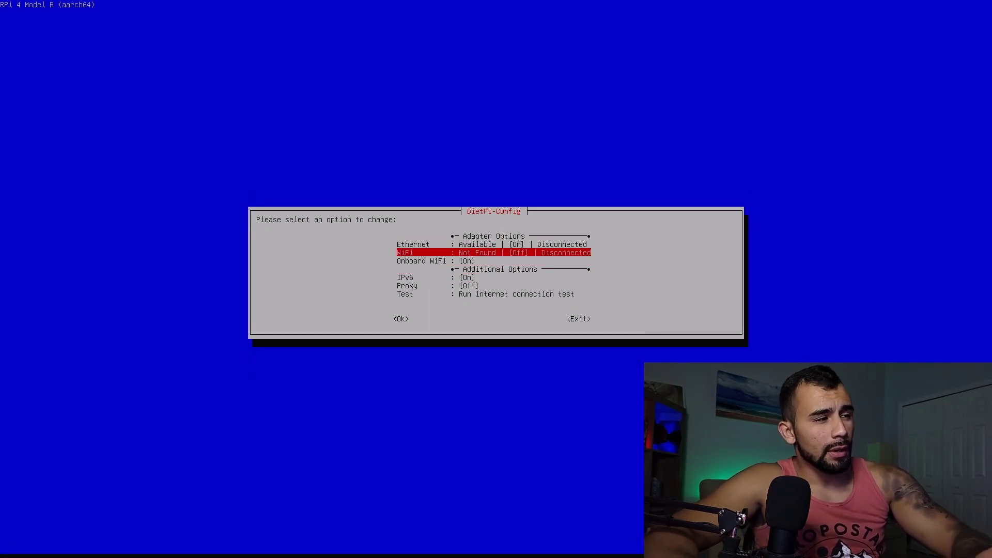
key(Return)
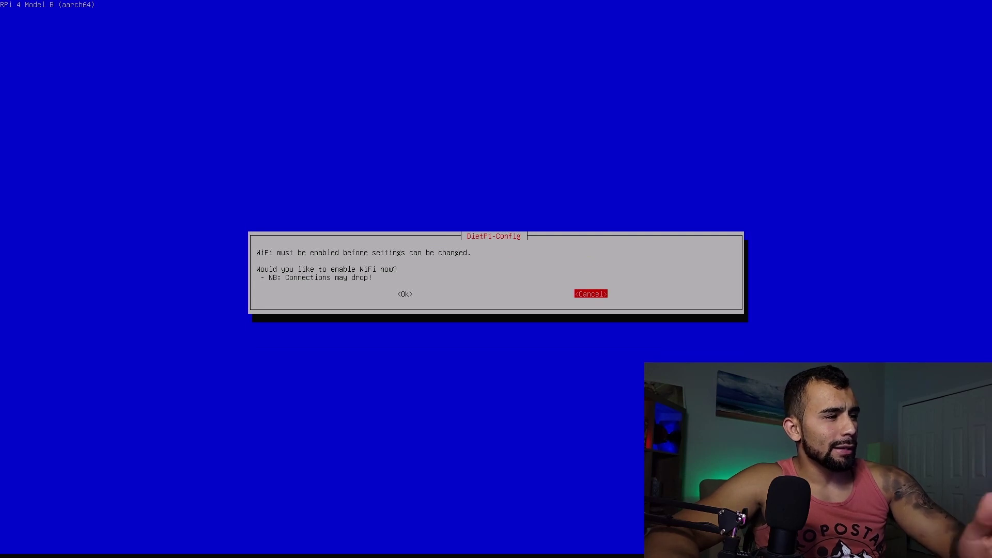
key(Left)
key(Return)
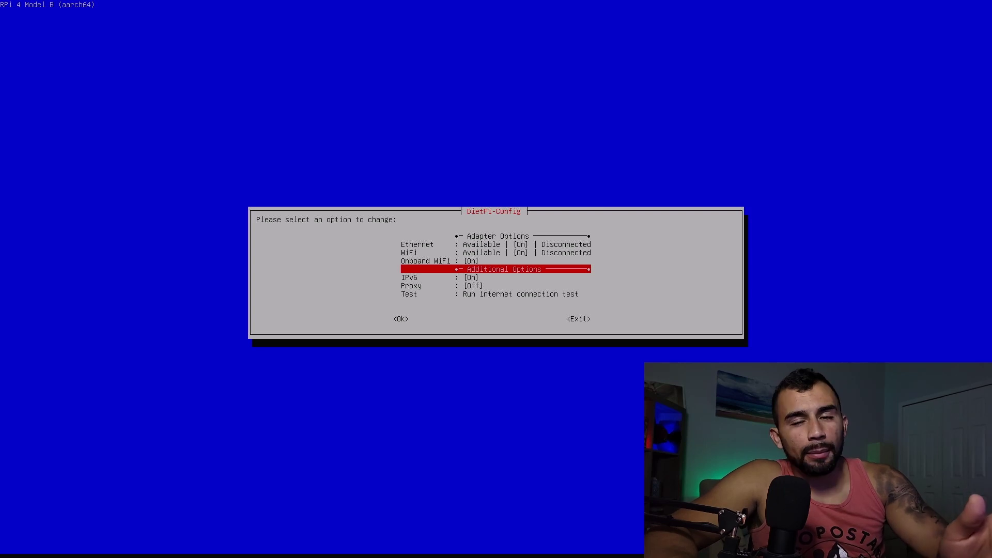
key(Up)
key(Up)
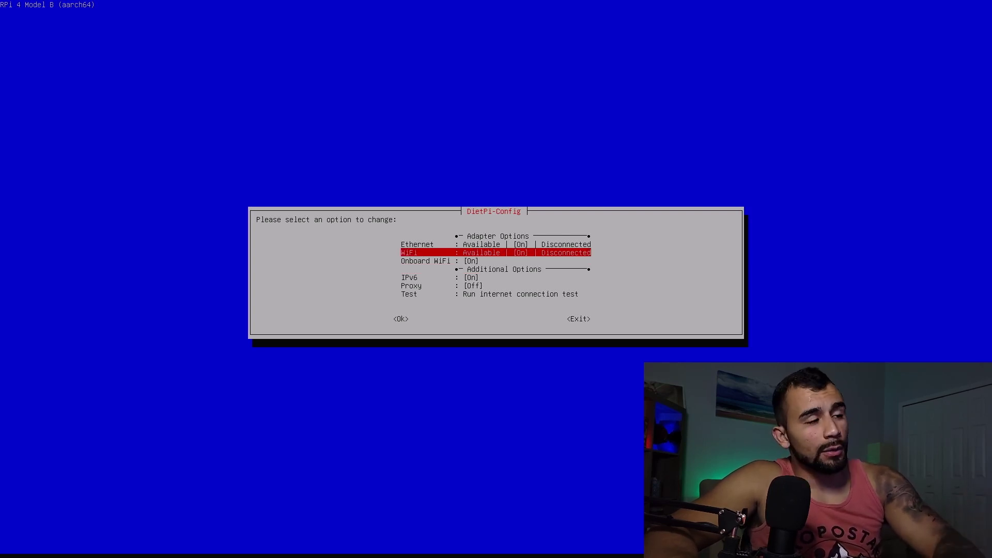
Scan and store the home network in WiFi slot 0 with WPA-PSK and its access key
key(Return)
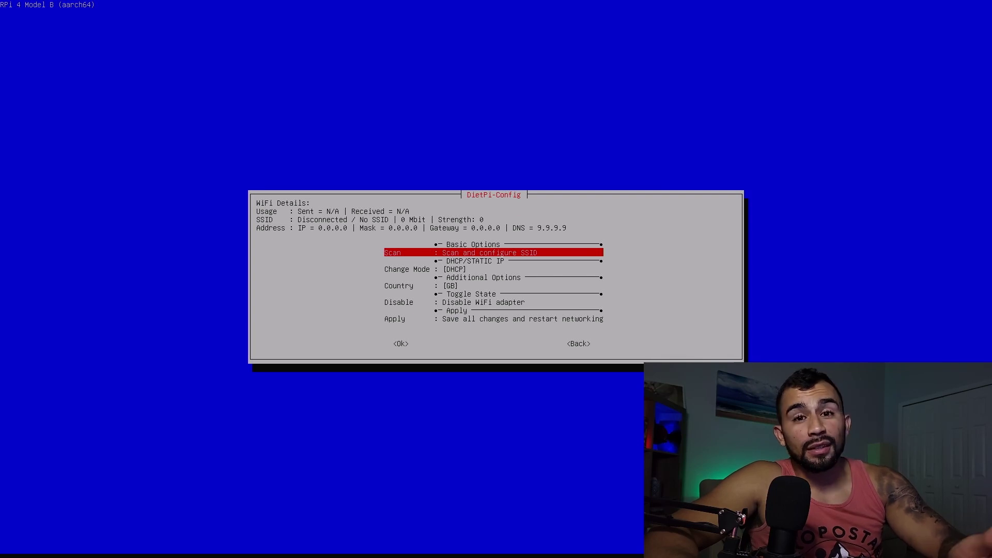
key(Return)
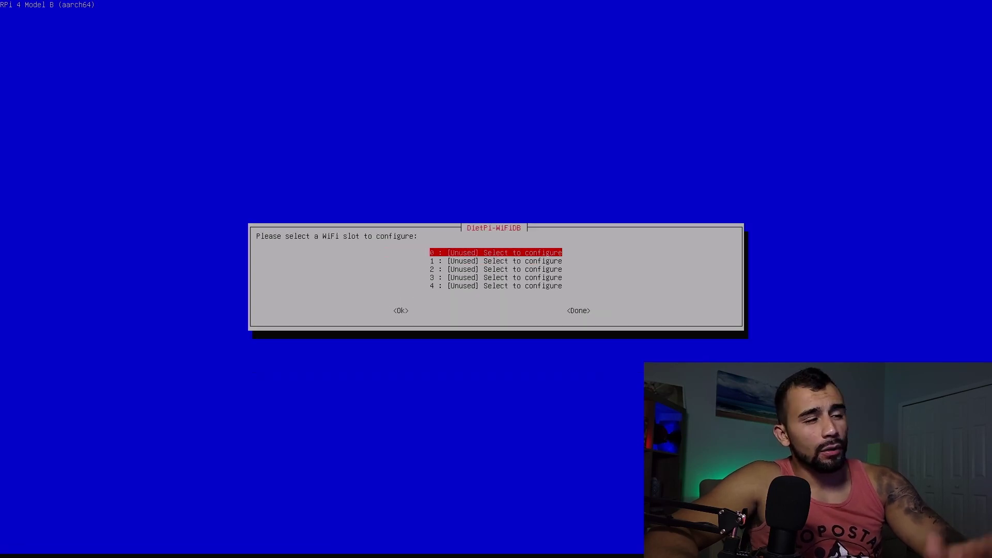
key(Return)
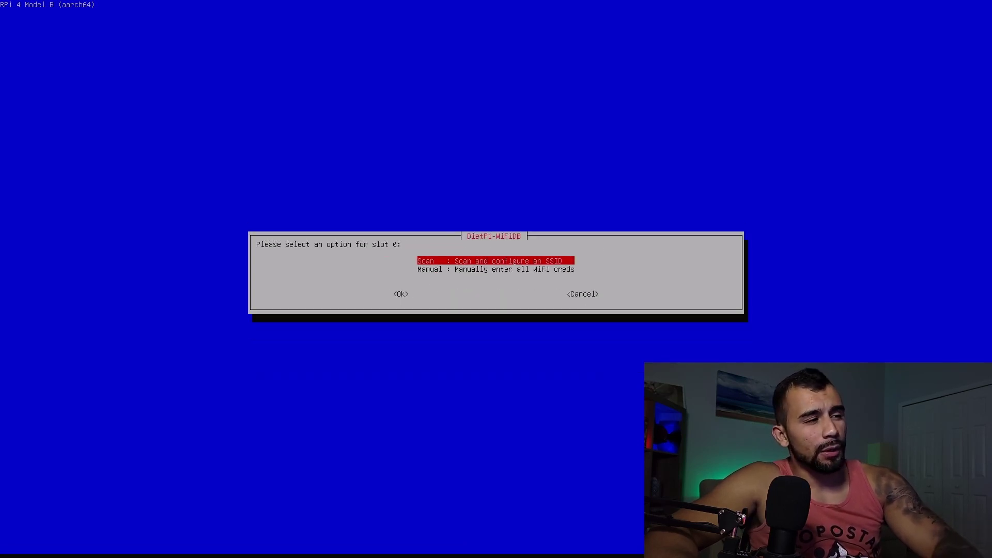
key(Return)
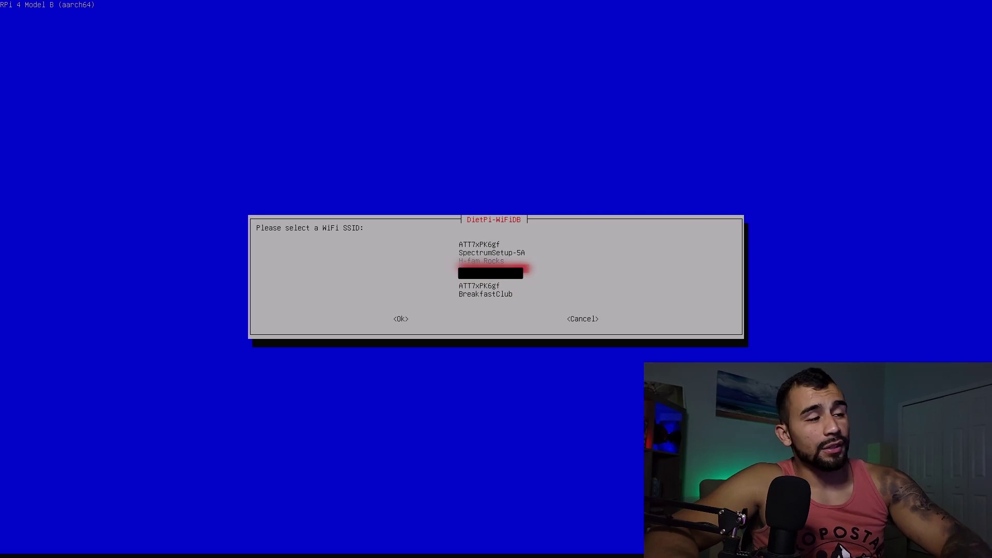
key(Return)
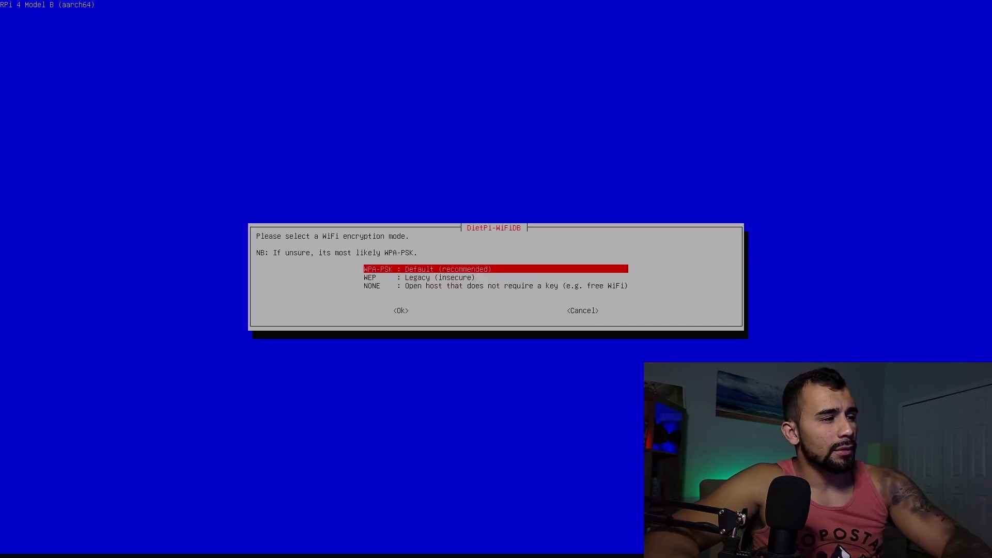
key(Return)
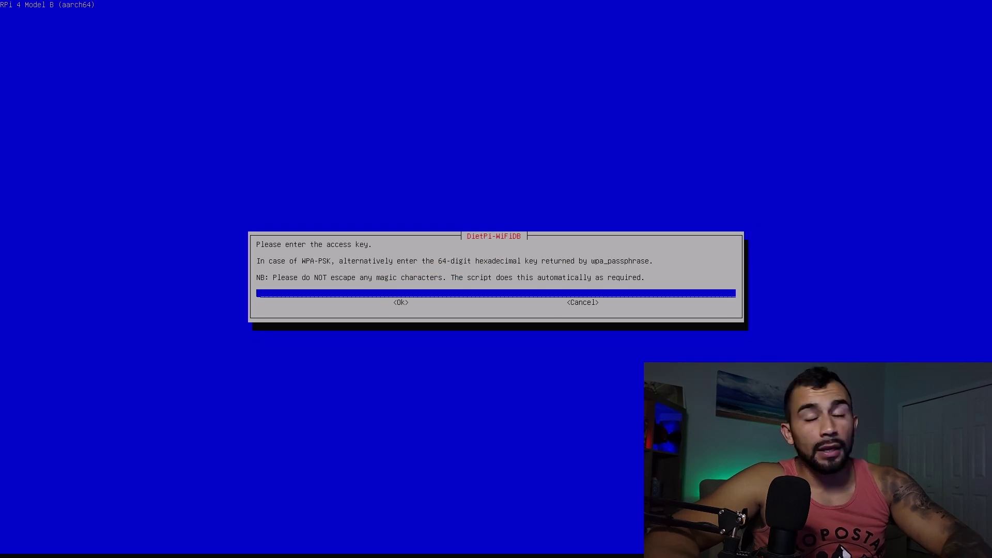
key(ctrl+shift+v)
key(Return)
key(Down)
key(Down)
key(Tab)
key(Tab)
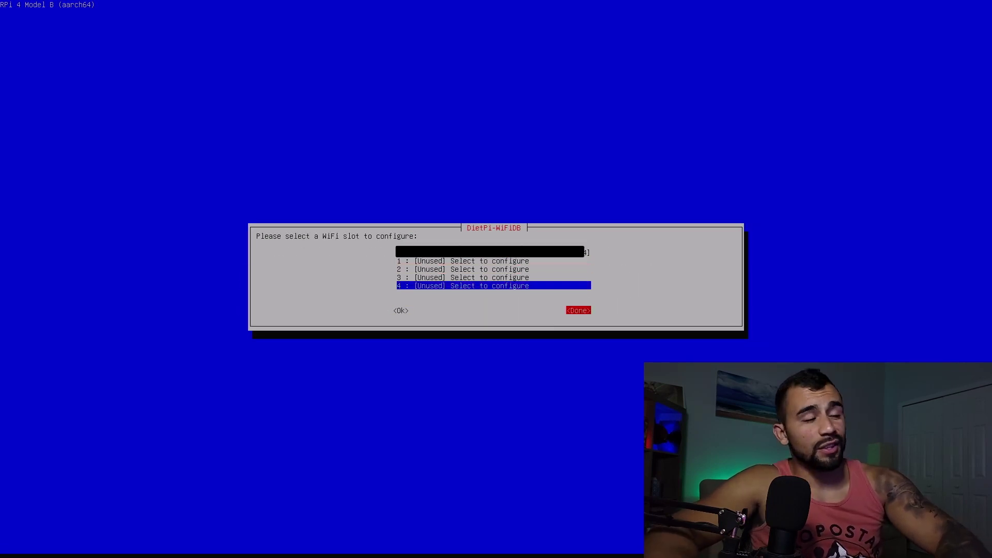
key(Return)
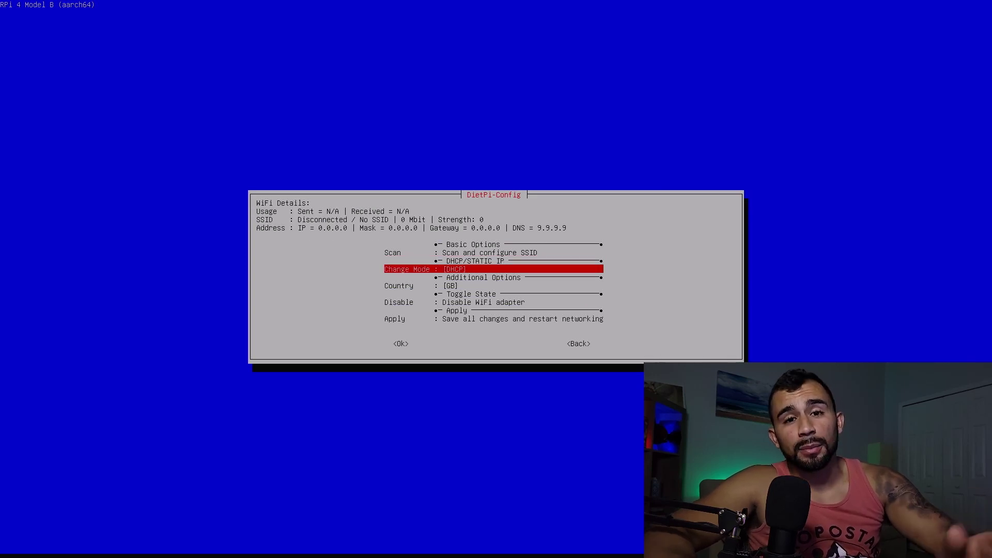
Apply the WiFi changes and restart networking so wlan0 gets 192.168.2.93
key(Down)
key(Down)
key(Down)
key(Return)
key(Left)
key(Return)
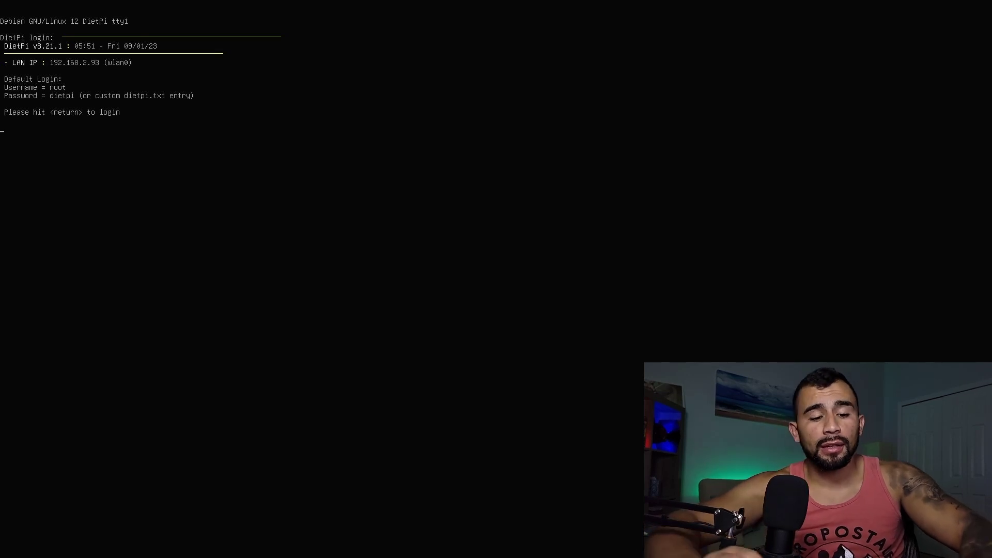
Log in as root with the default password, retrying after the first failed attempt
text(root)
key(Return)
text(dietpi)
key(Return)
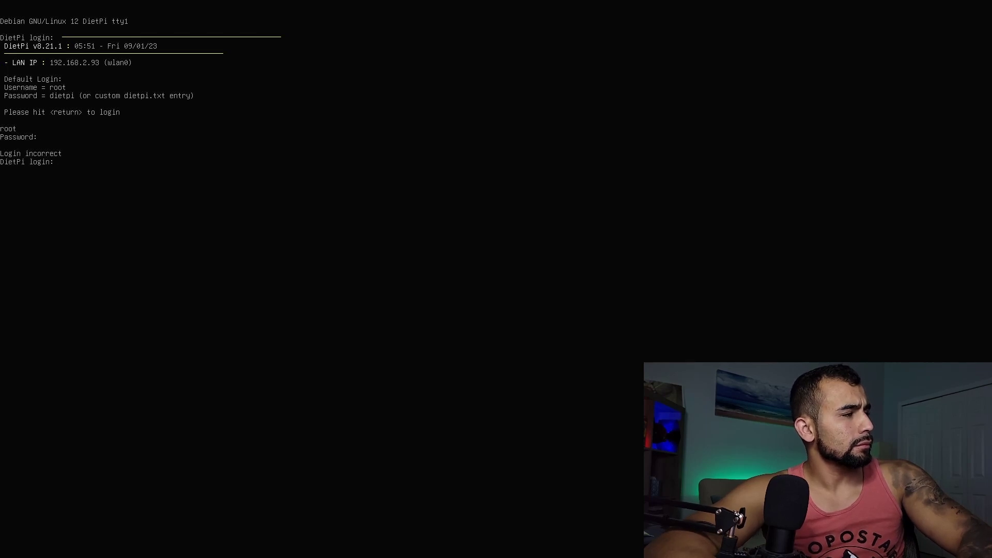
text(root)
key(Return)
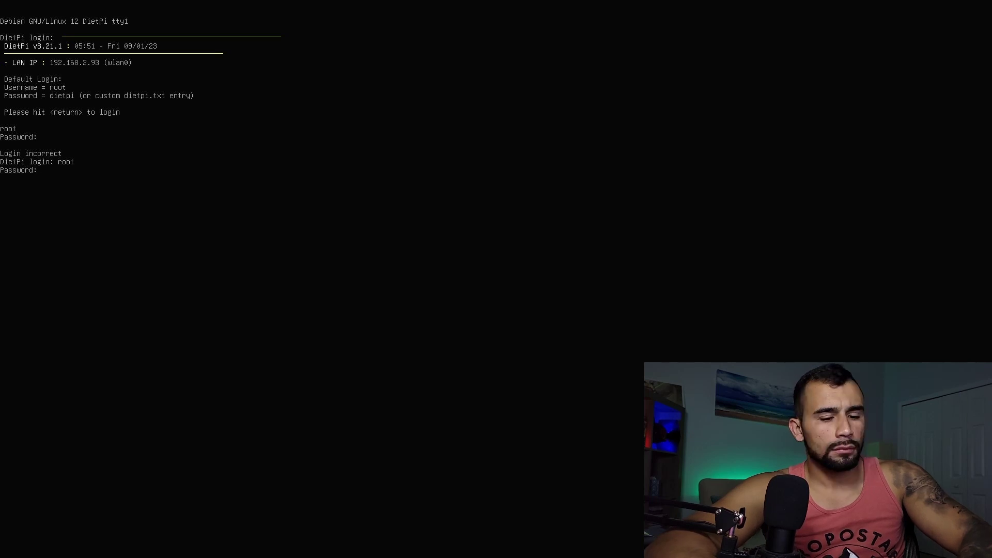
text(dietpi)
key(Return)
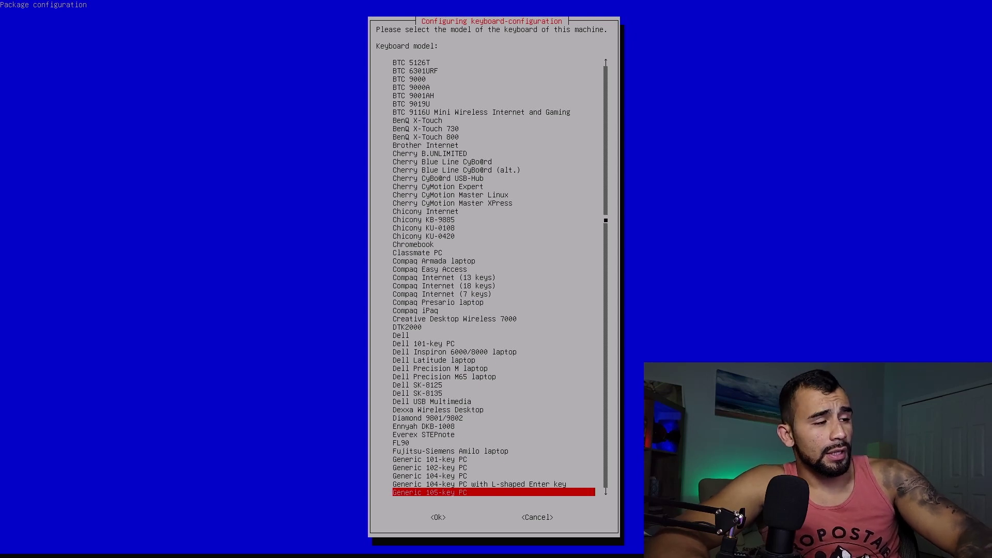
Accept Generic 105-key PC, English (UK) layout, default AltGr and no compose key
key(Return)
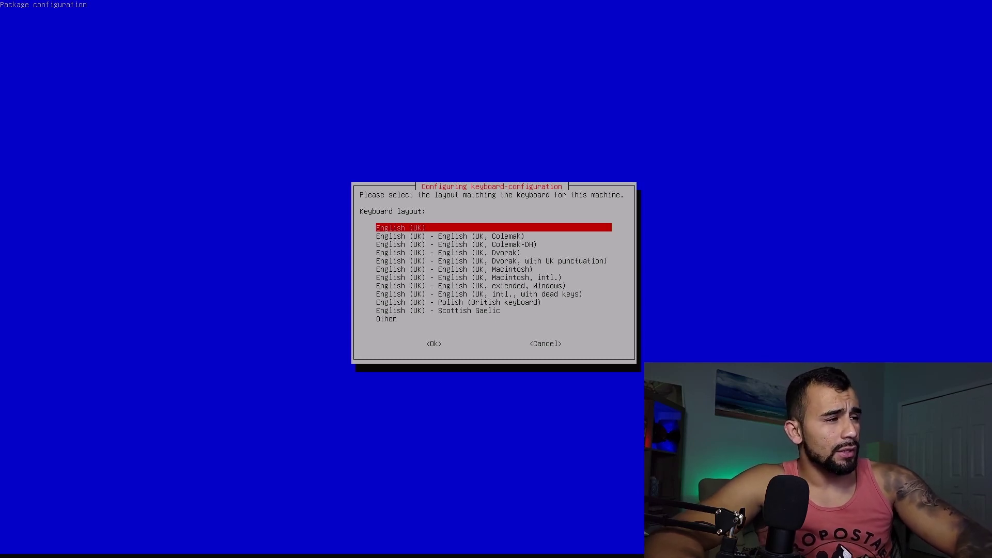
key(Return)
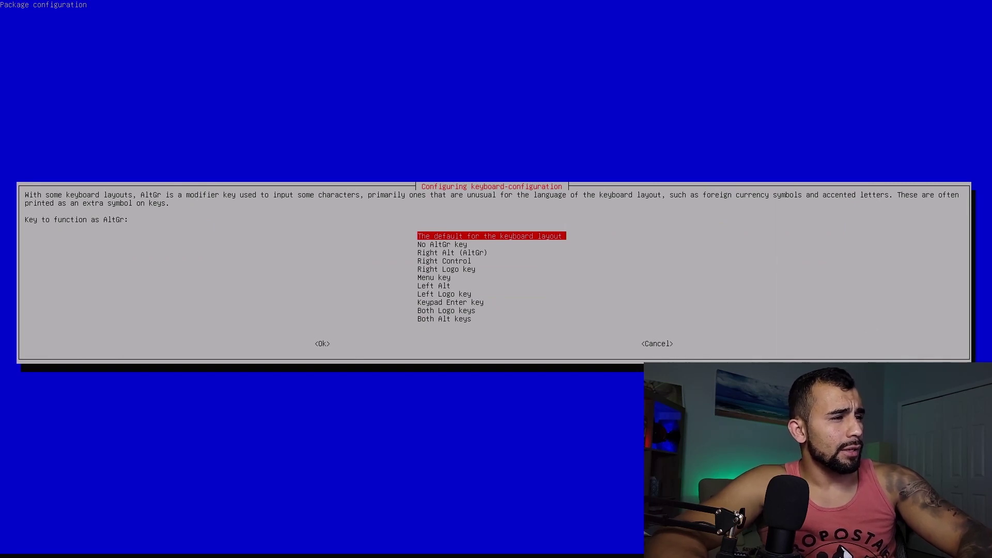
key(Return)
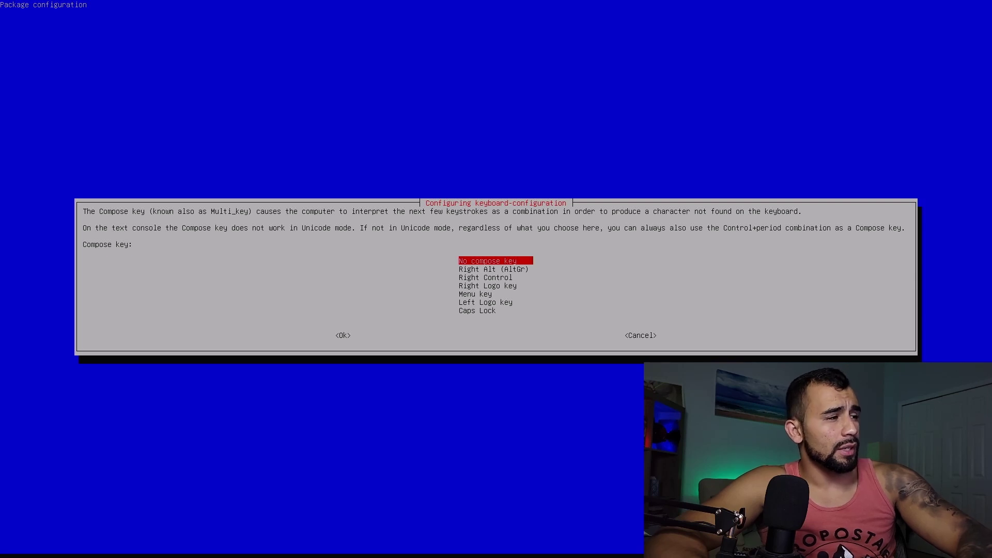
key(Return)
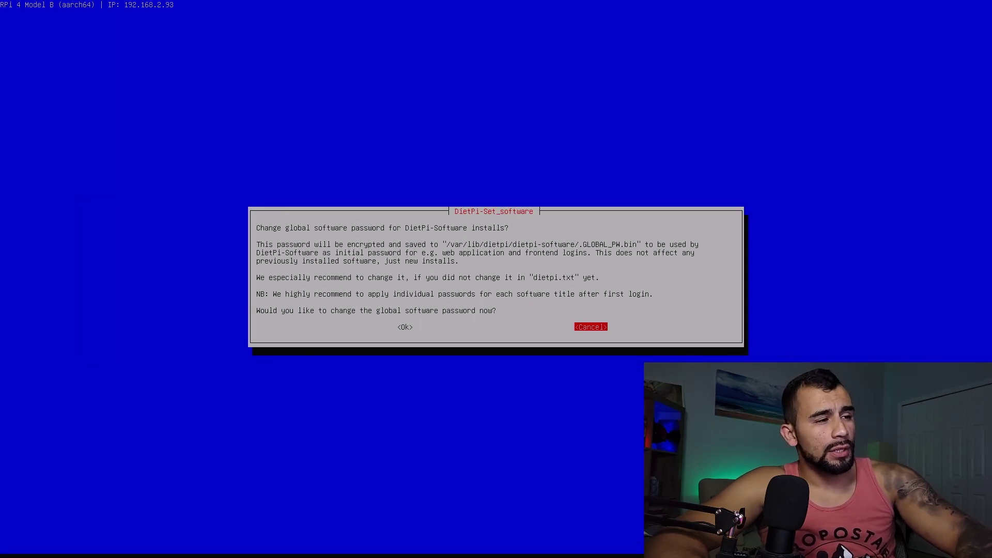
Choose to change the global software password, then enter the new password and retype it
key(Left)
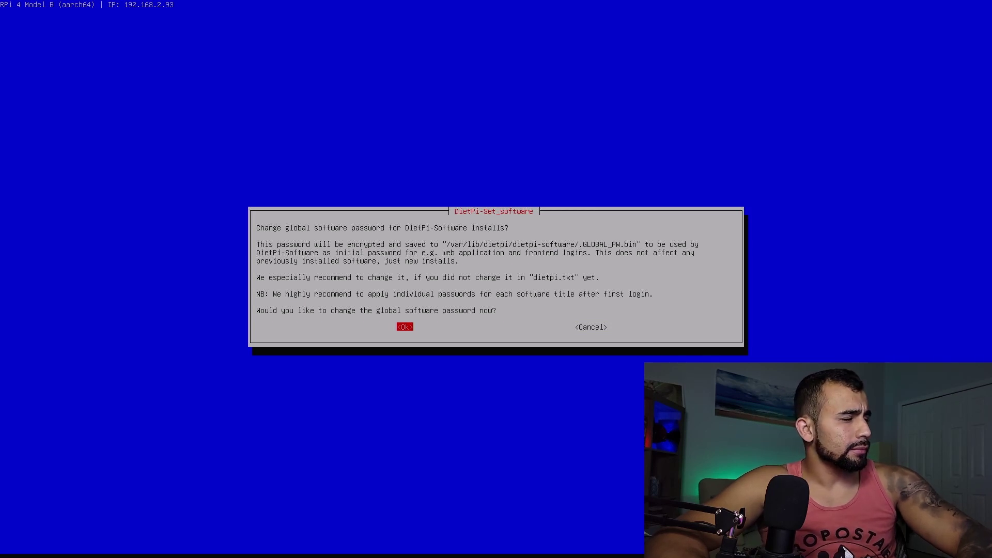
key(Return)
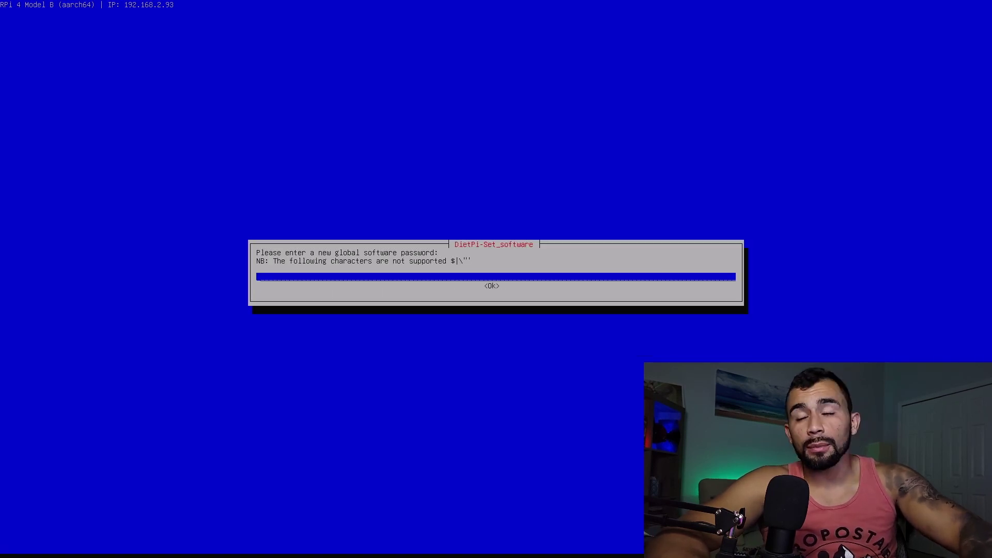
text(***********)
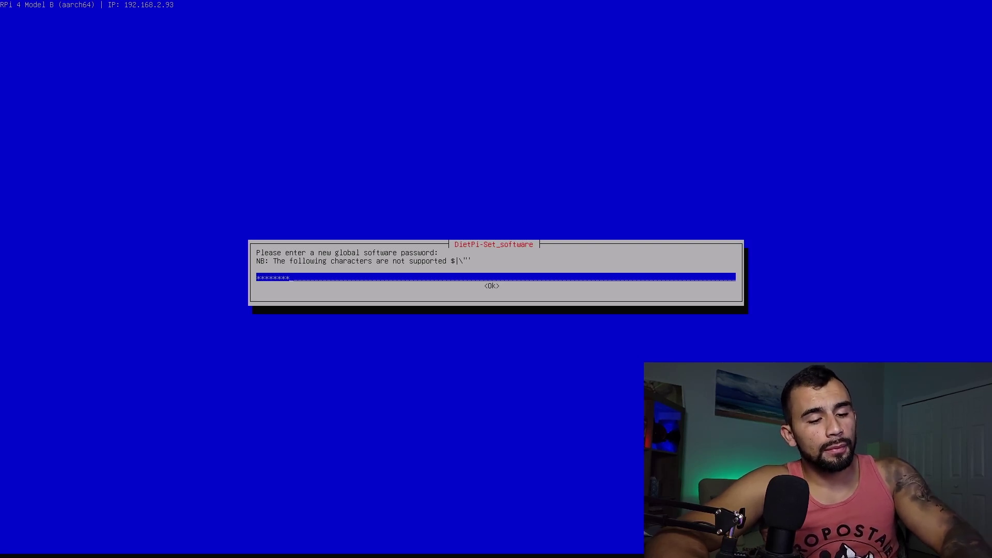
text(*****)
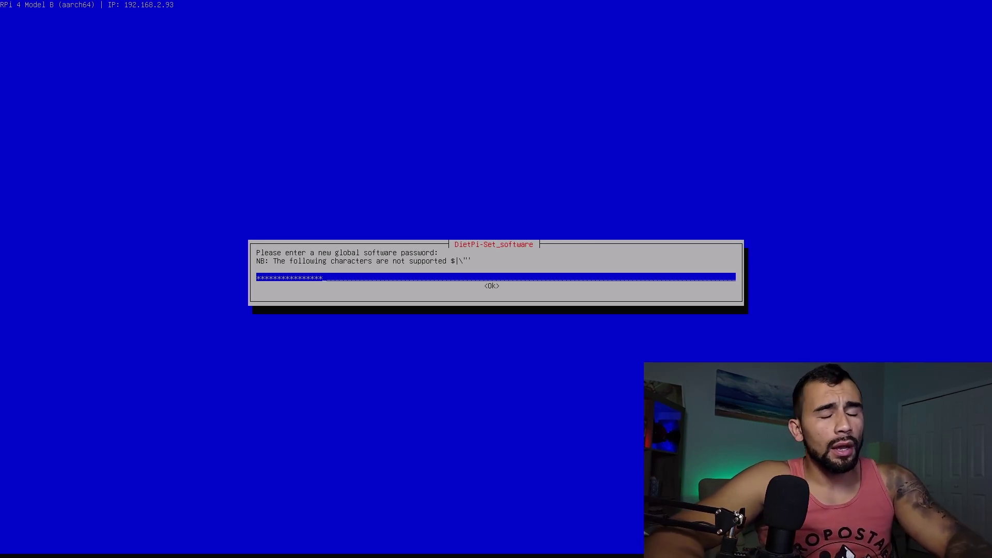
key(Tab)
key(Return)
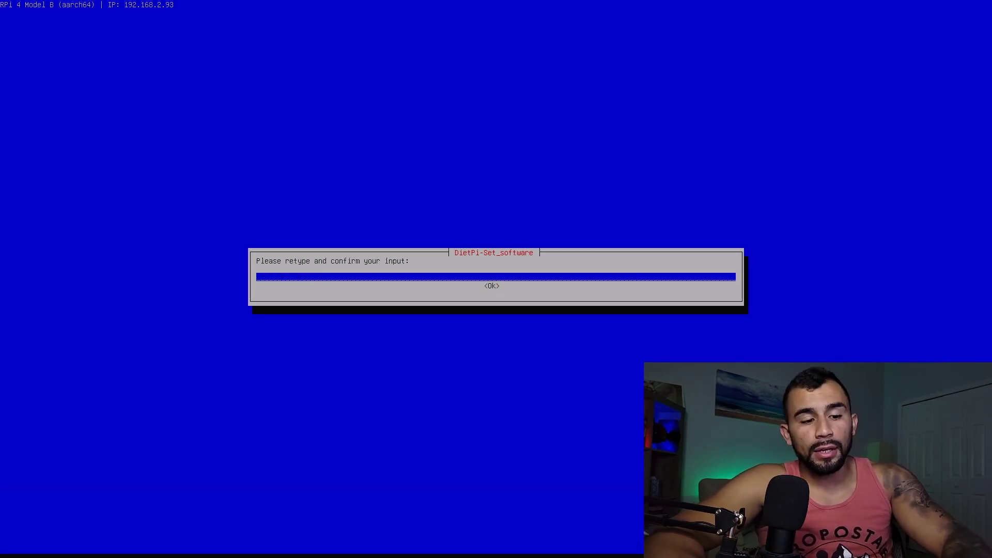
text(*******)
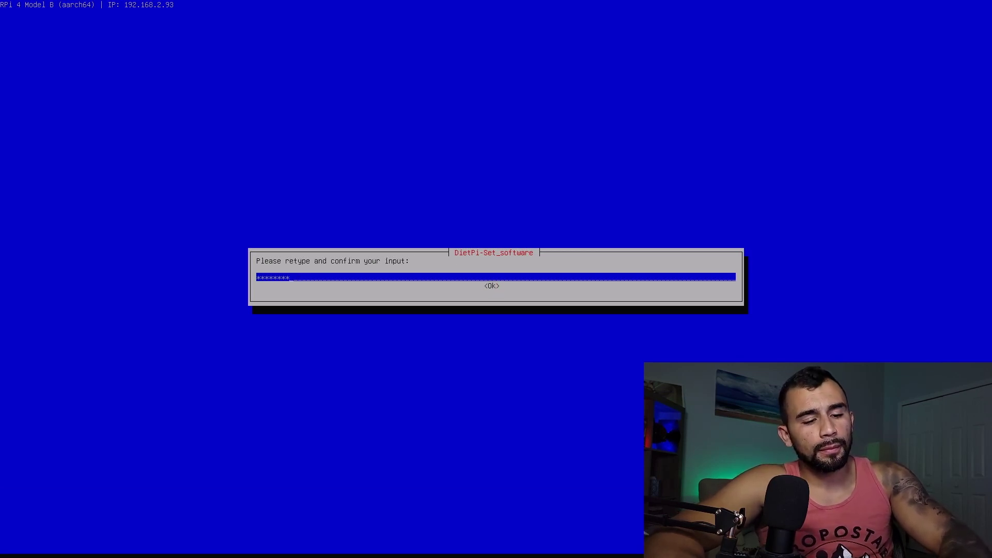
text(*****)
key(Return)
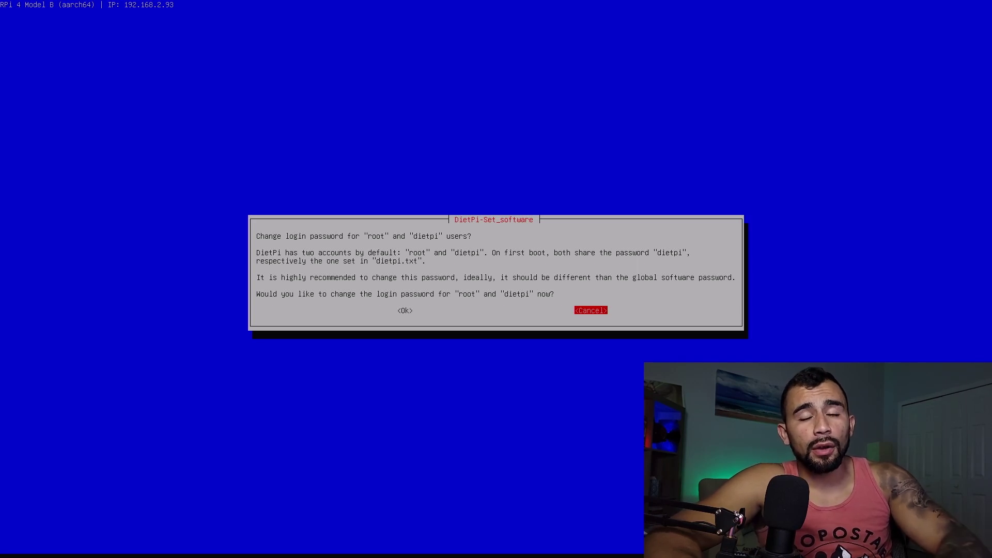
Set a new root/dietpi login password, entering it twice to confirm
key(Left)
key(Return)
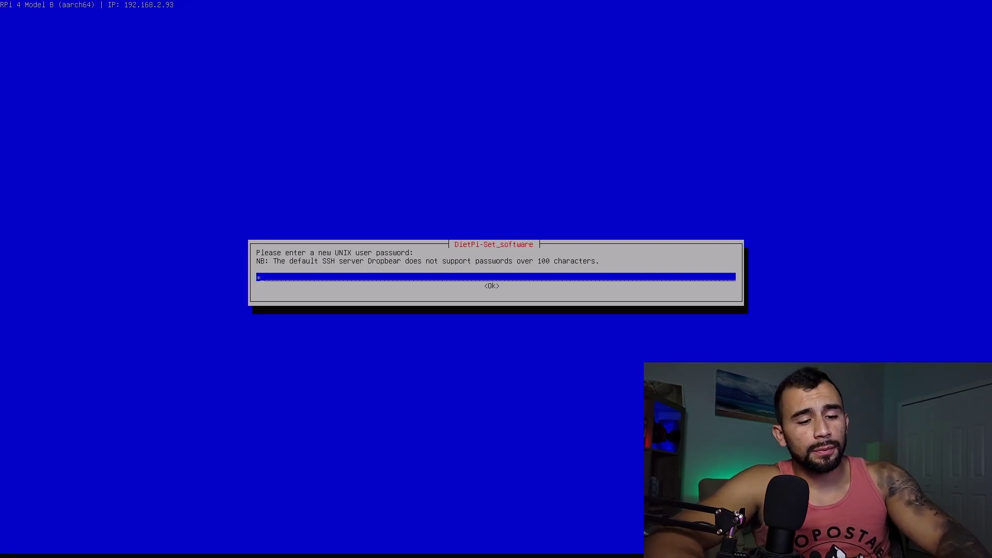
text(****************)
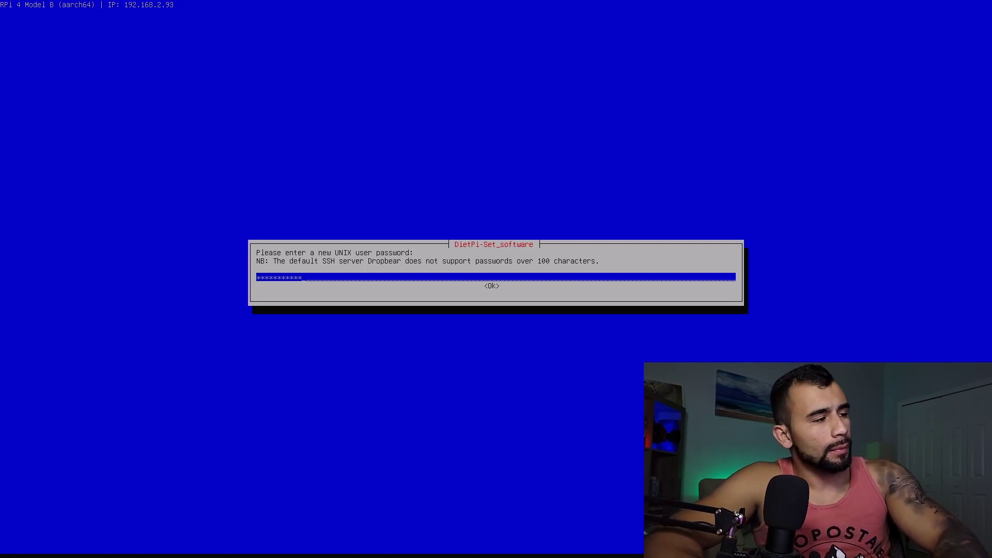
key(Return)
text(****************)
key(Return)
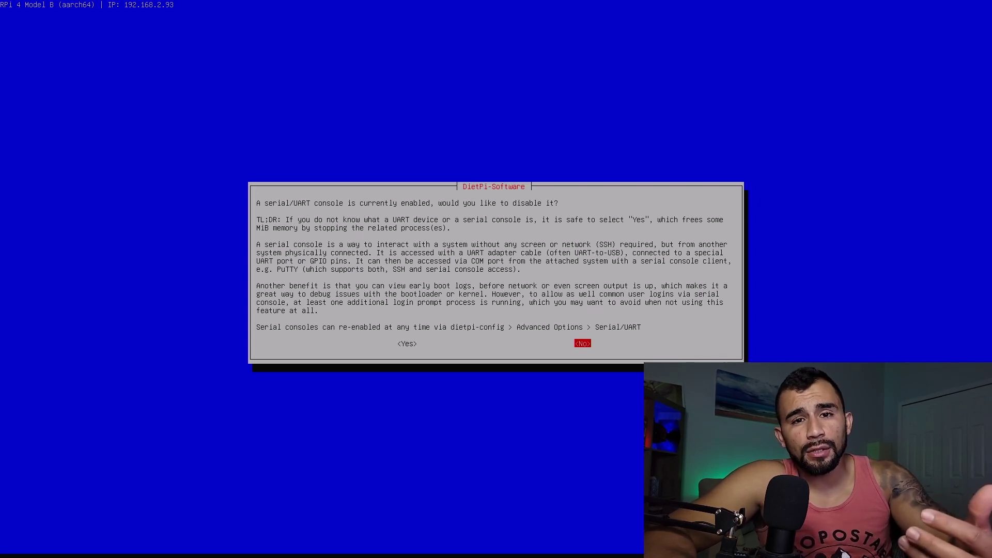
Answer Yes to disable the serial/UART console
key(y)
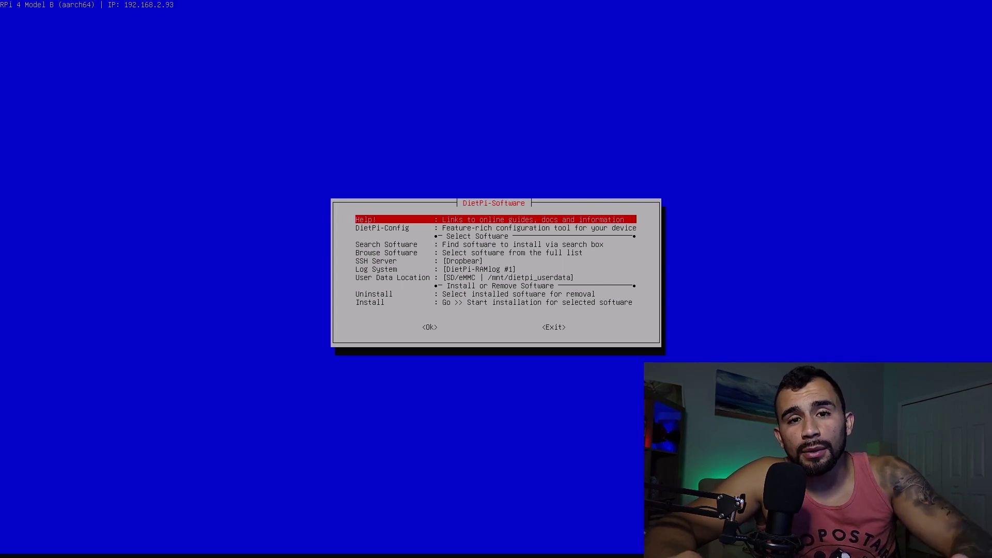
Run Install from DietPi-Software and confirm continuing as a pure minimal image
key(Down)
key(Down)
key(Down)
key(Down)
key(Down)
key(Down)
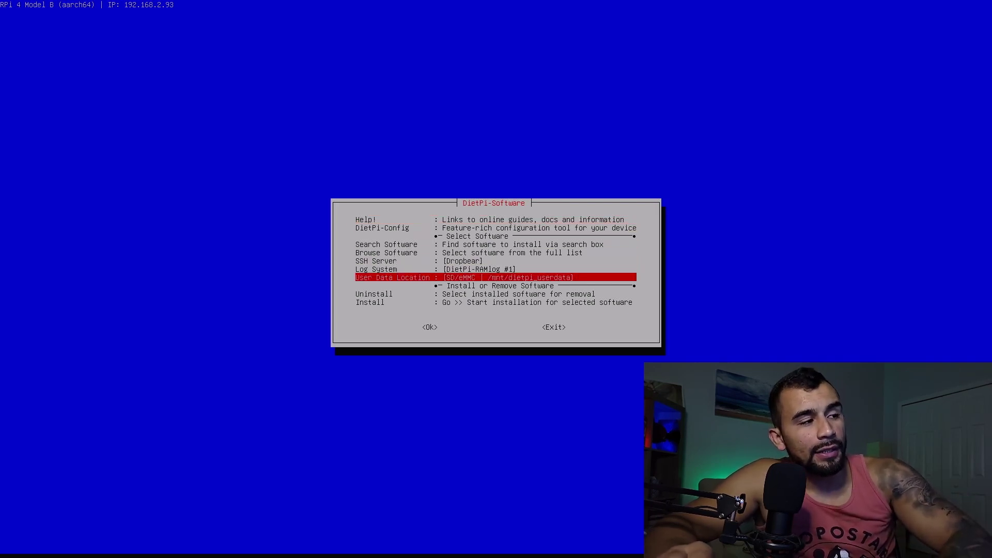
key(Down)
key(Down)
key(Return)
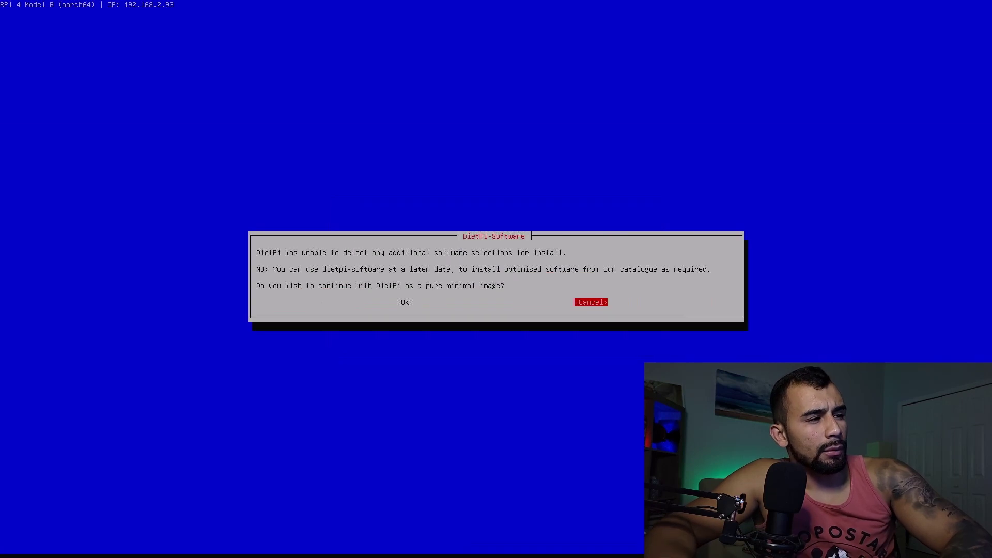
key(Left)
key(Return)
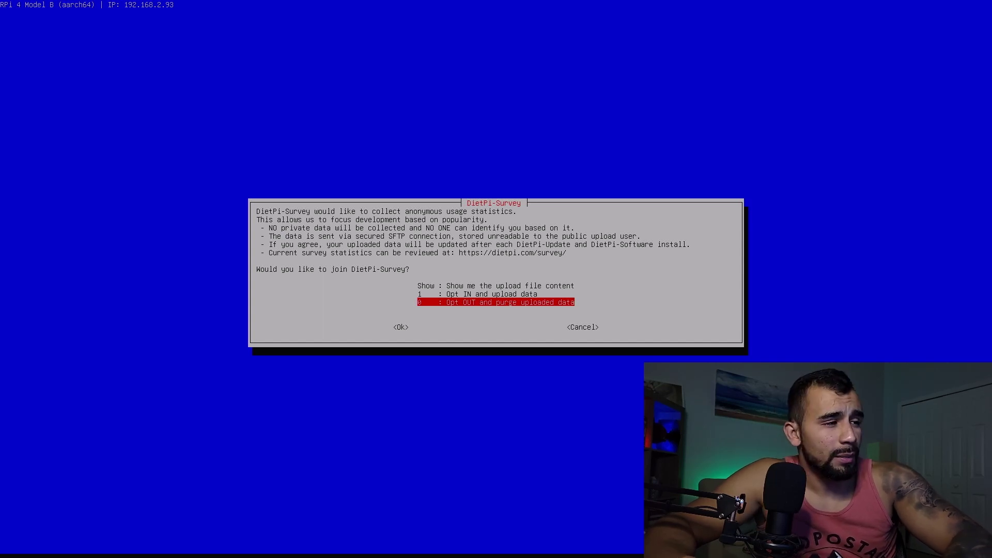
Choose 1 Opt IN in the DietPi-Survey dialog
key(Up)
key(Return)
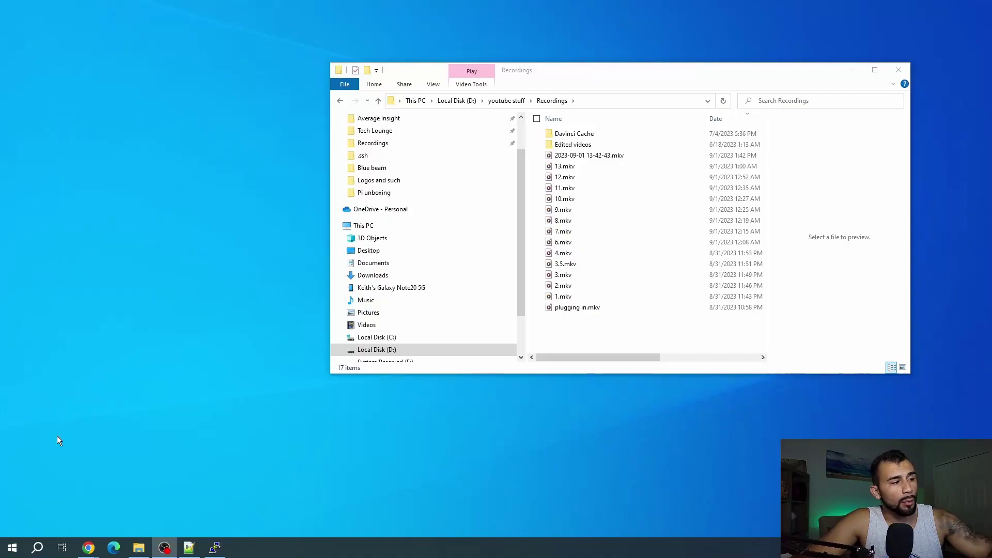
Search 'powersh' from the Start menu to launch Windows PowerShell and start an ssh command
click(5, 552)
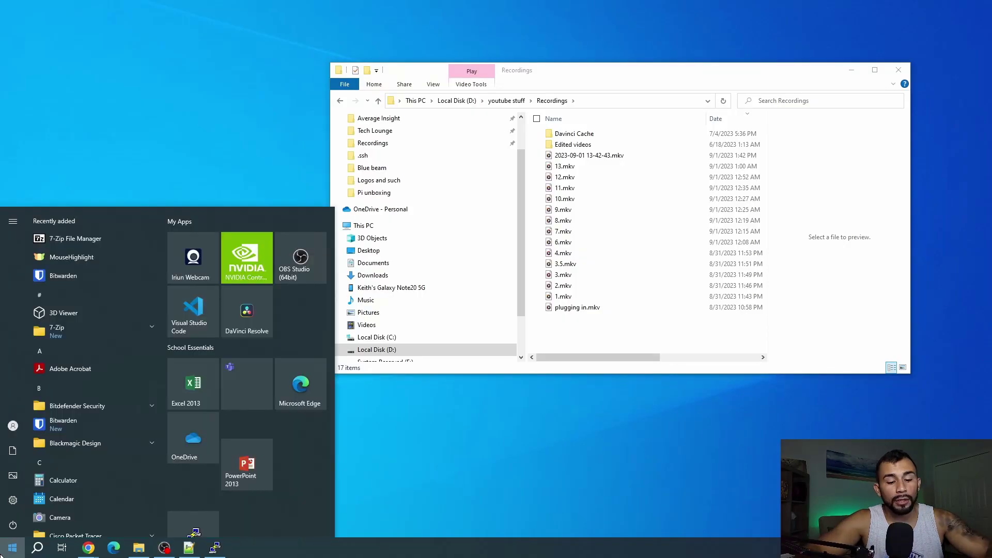
click(3, 554)
click(2, 554)
text(powersh)
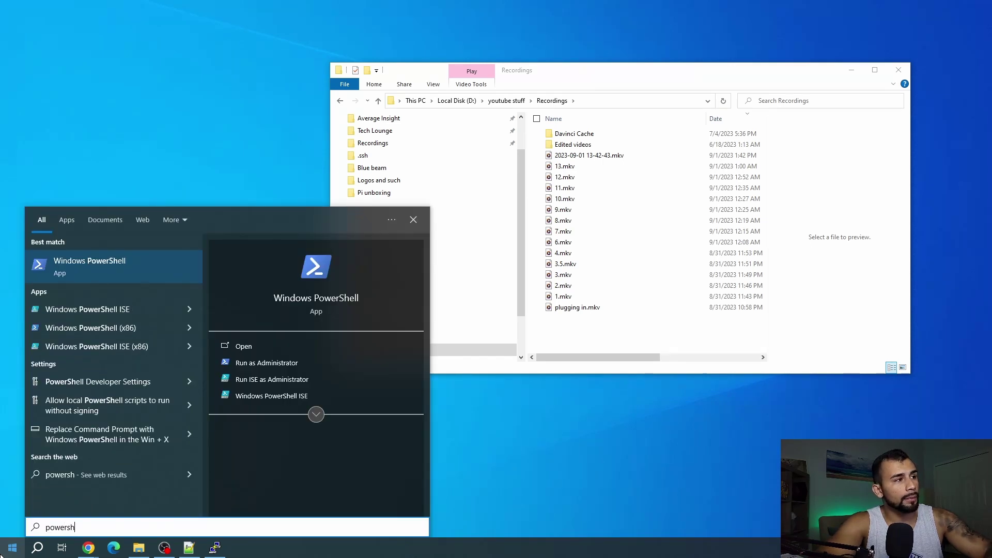
key(Return)
click(489, 262)
text(ssh)
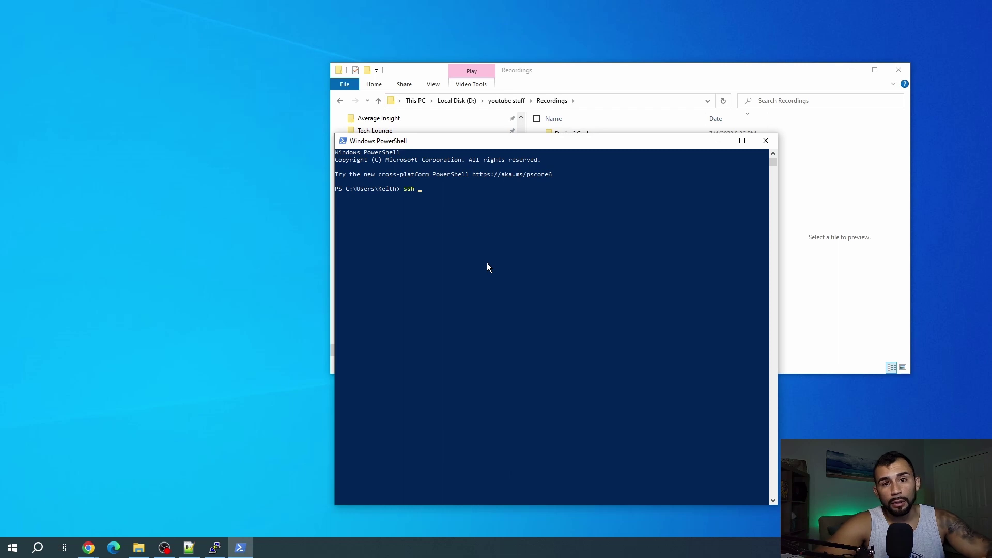
Run ssh as root to the Raspberry Pi at 192.168.2.93
text(root@)
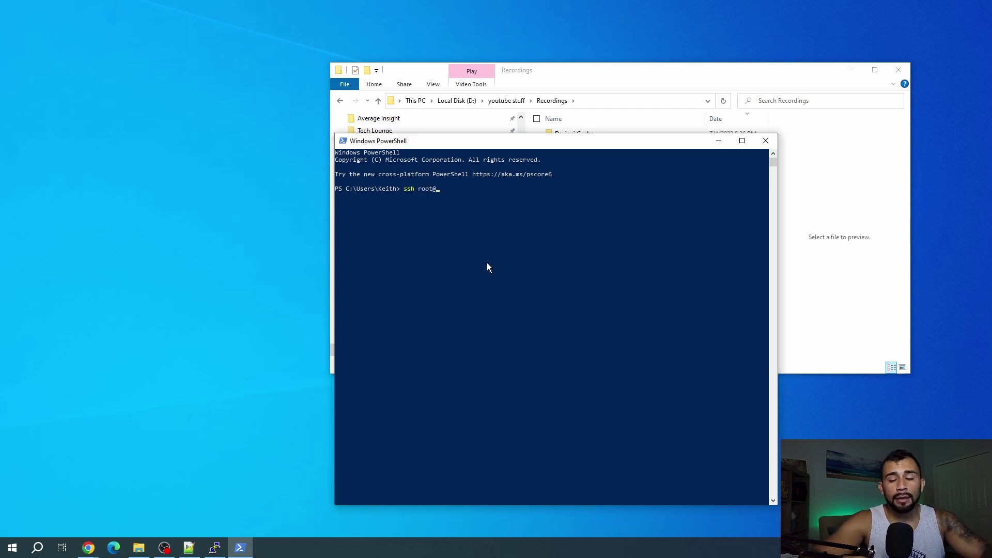
text(192)
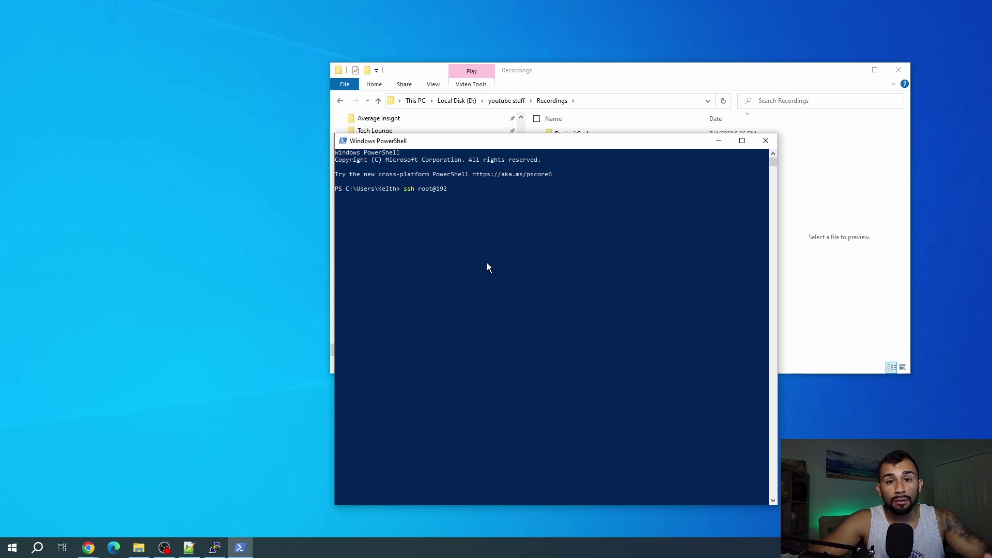
text(.13)
text(68.)
text(2.93)
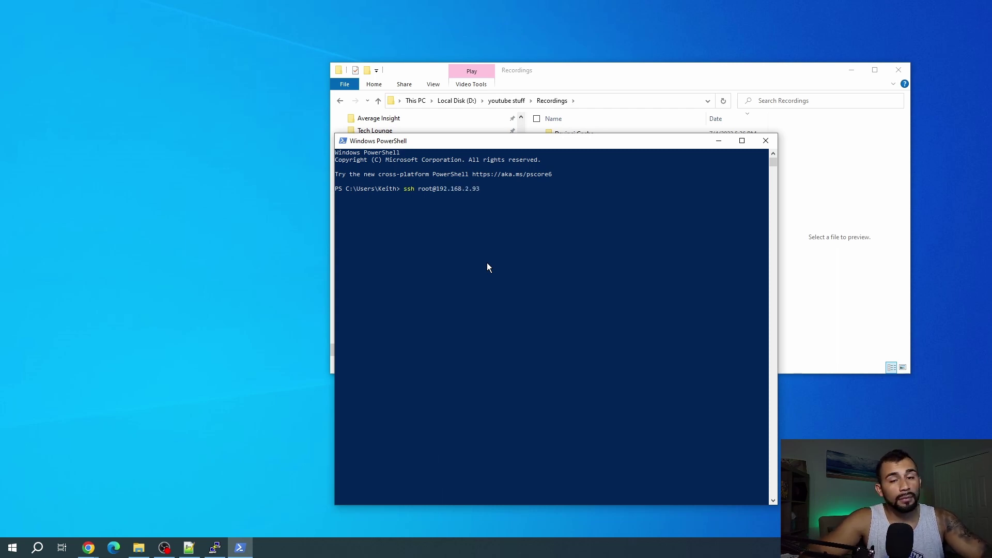
key(Return)
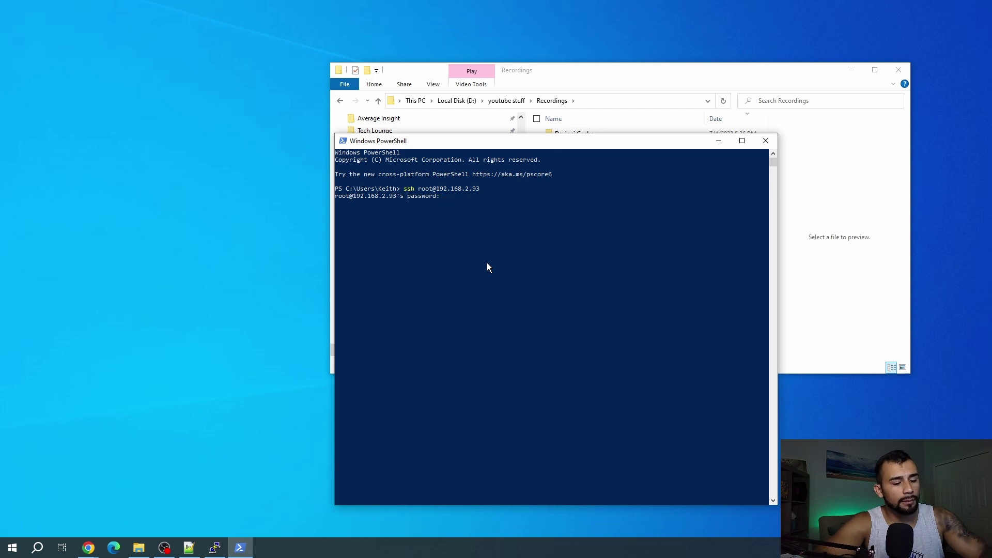
key(Return)
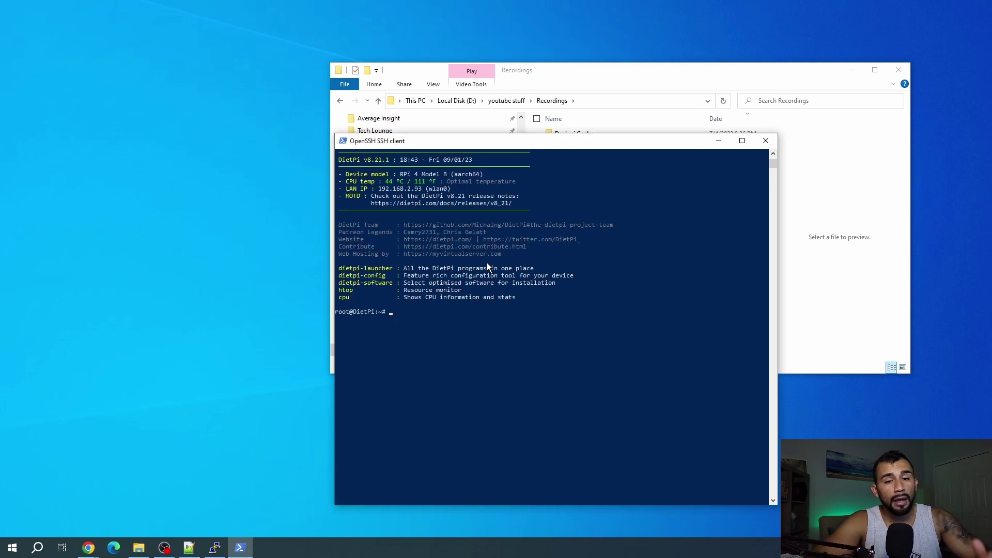